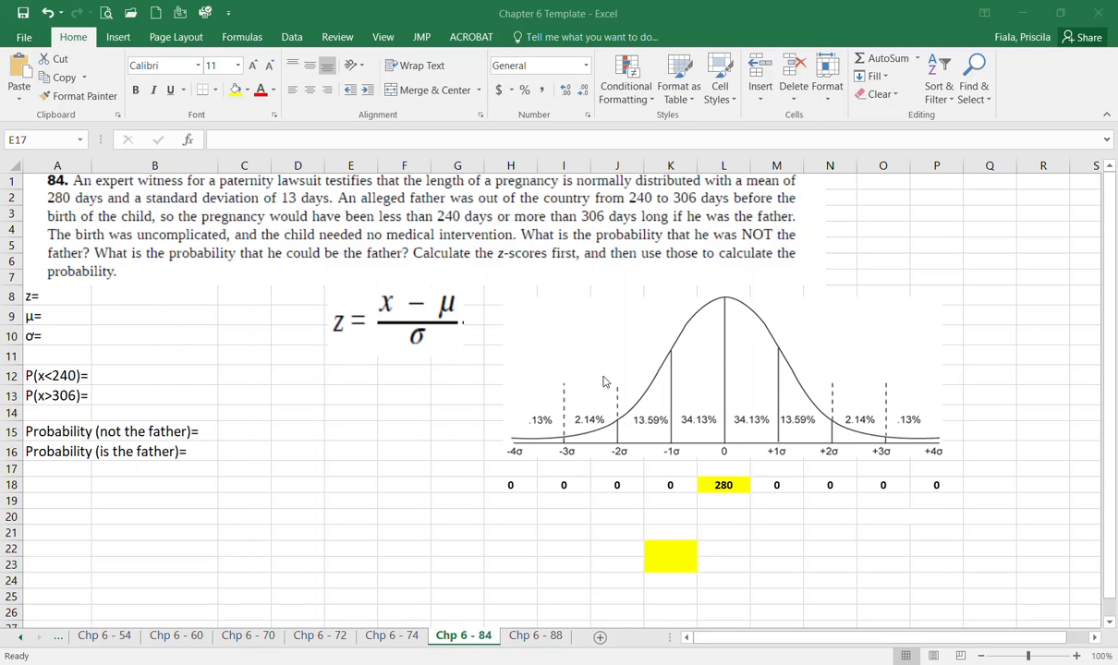
# Look through the problem worksheets from Chp 6 - 74 back to Chp 6 - 18
pyautogui.click(397, 636)
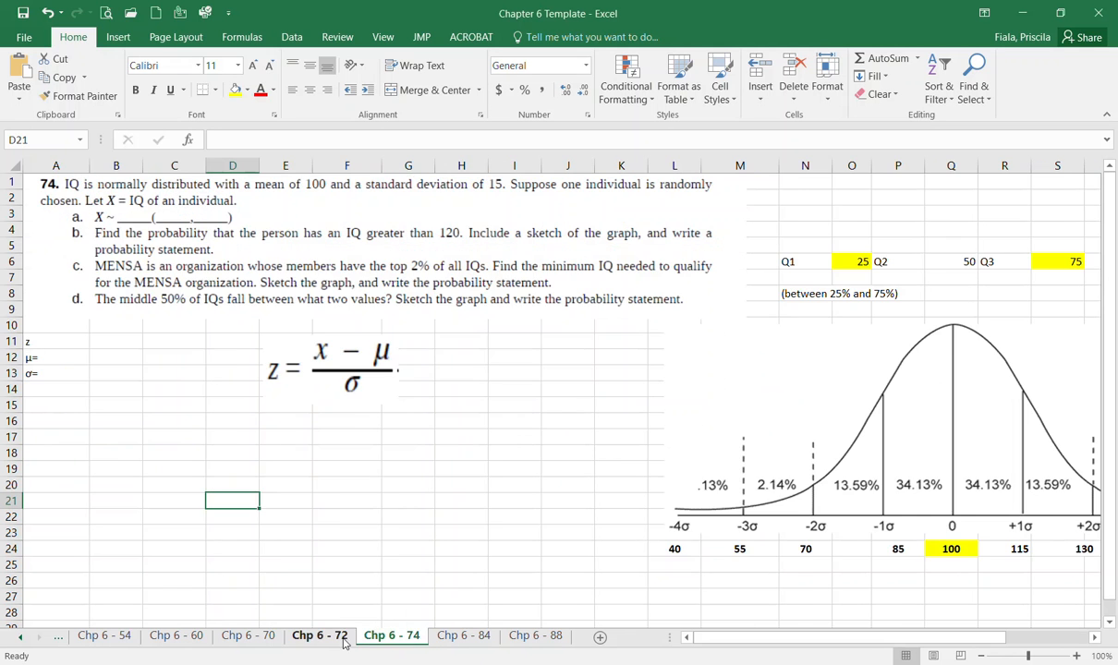
pyautogui.click(320, 636)
pyautogui.click(248, 636)
pyautogui.click(176, 635)
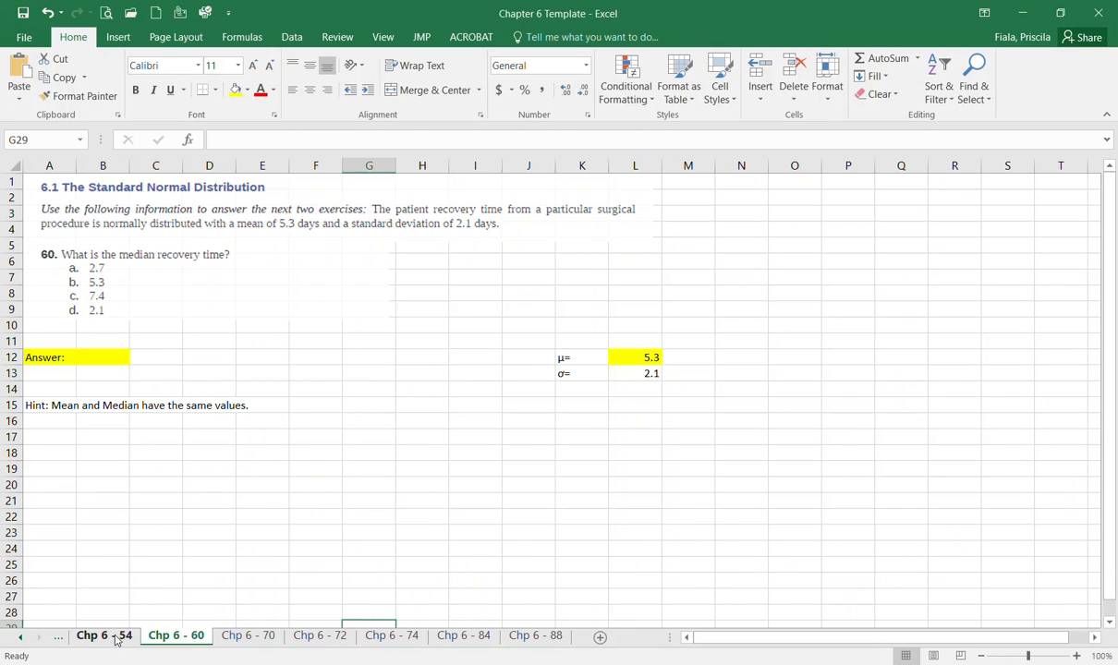
pyautogui.click(104, 635)
pyautogui.click(22, 637)
pyautogui.click(22, 638)
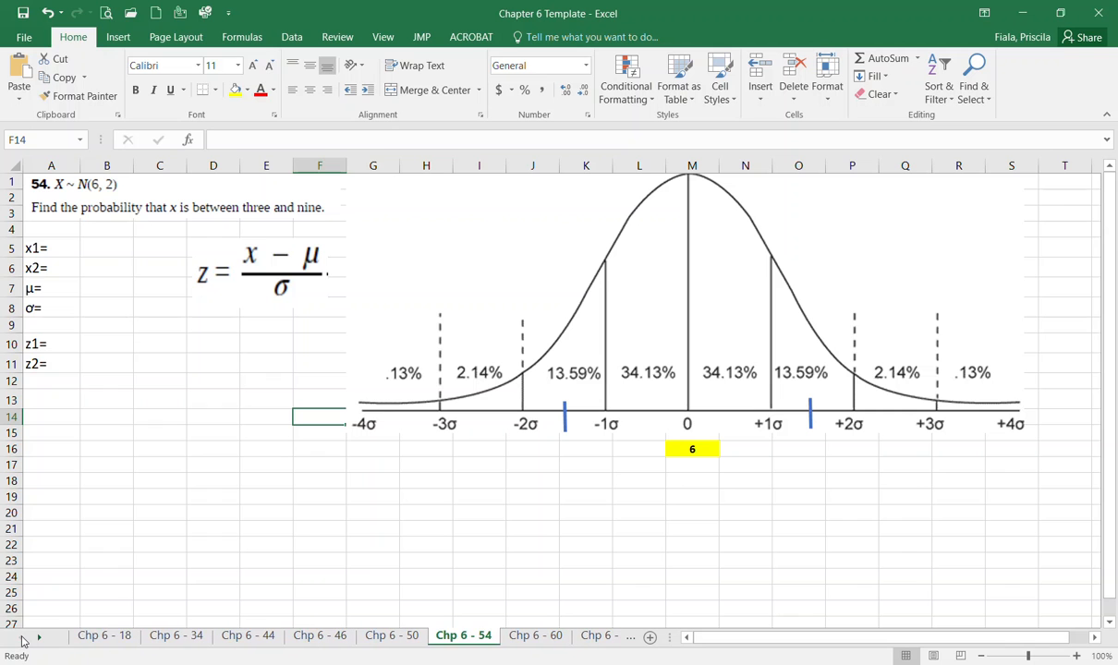
pyautogui.click(105, 635)
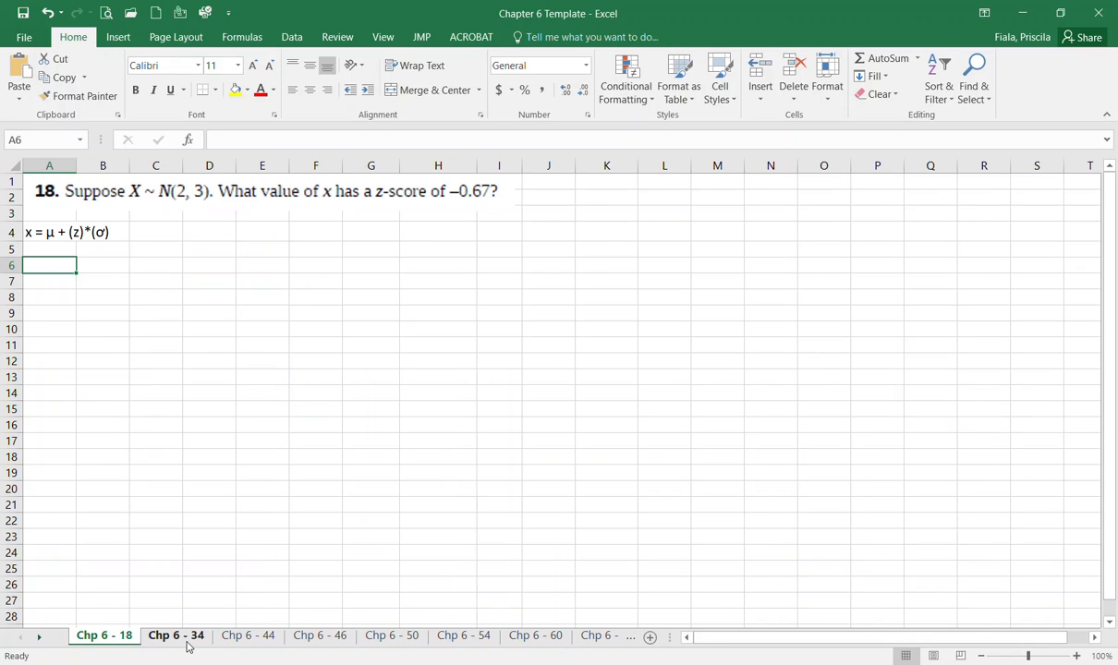
# Review the problem worksheets in order from Chp 6 - 34 through Chp 6 - 84
pyautogui.click(176, 638)
pyautogui.click(249, 639)
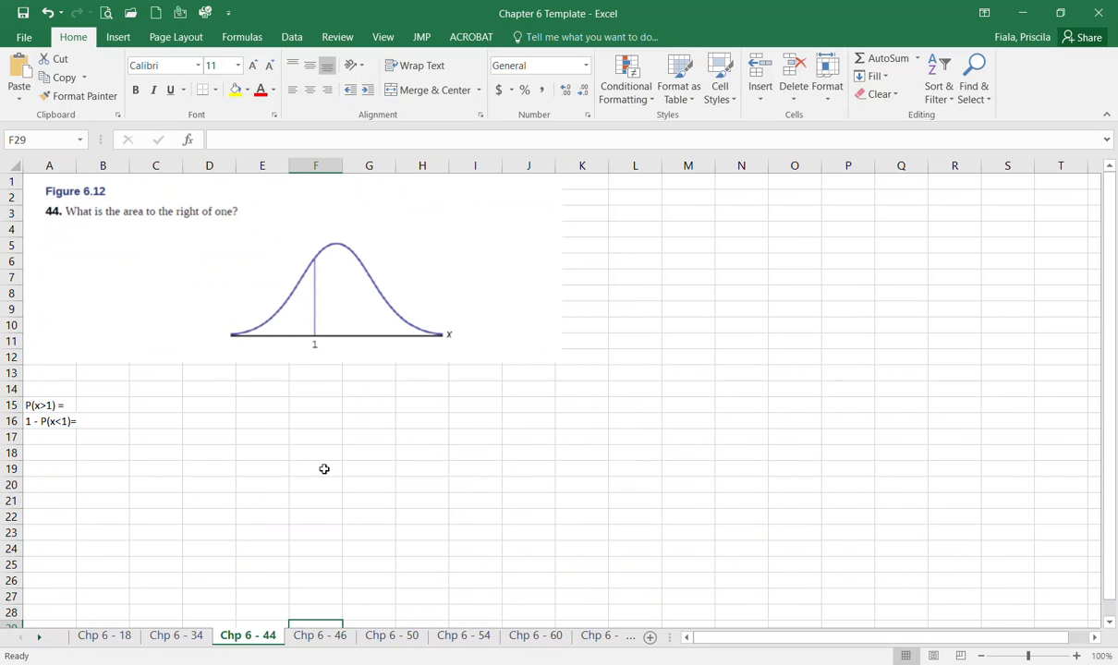
pyautogui.click(331, 641)
pyautogui.click(402, 635)
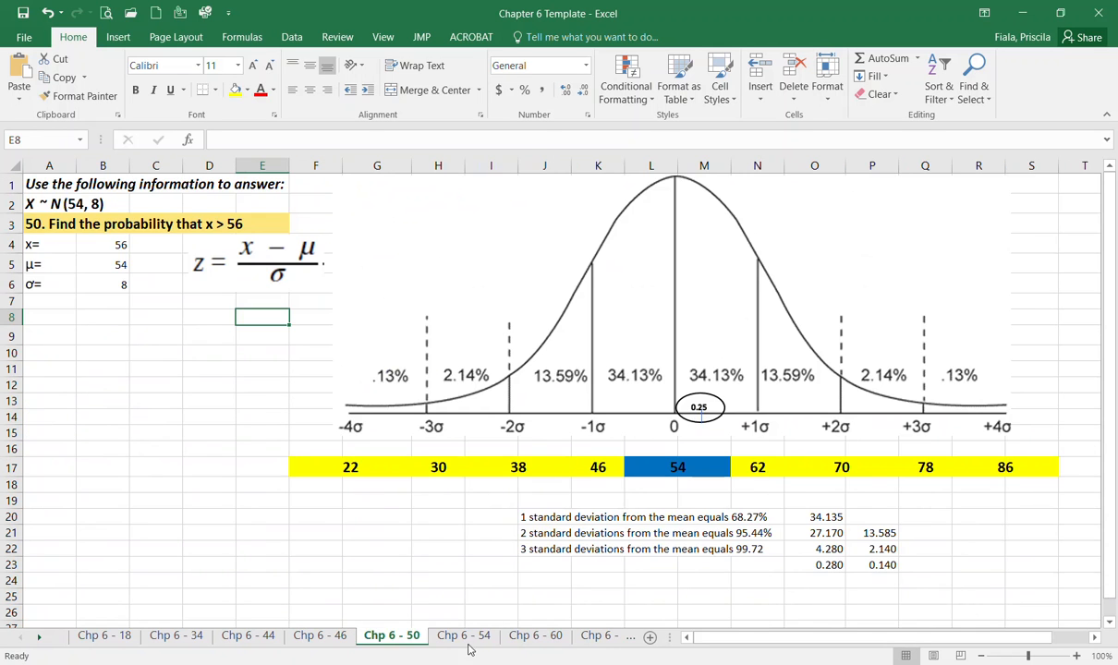
pyautogui.click(460, 639)
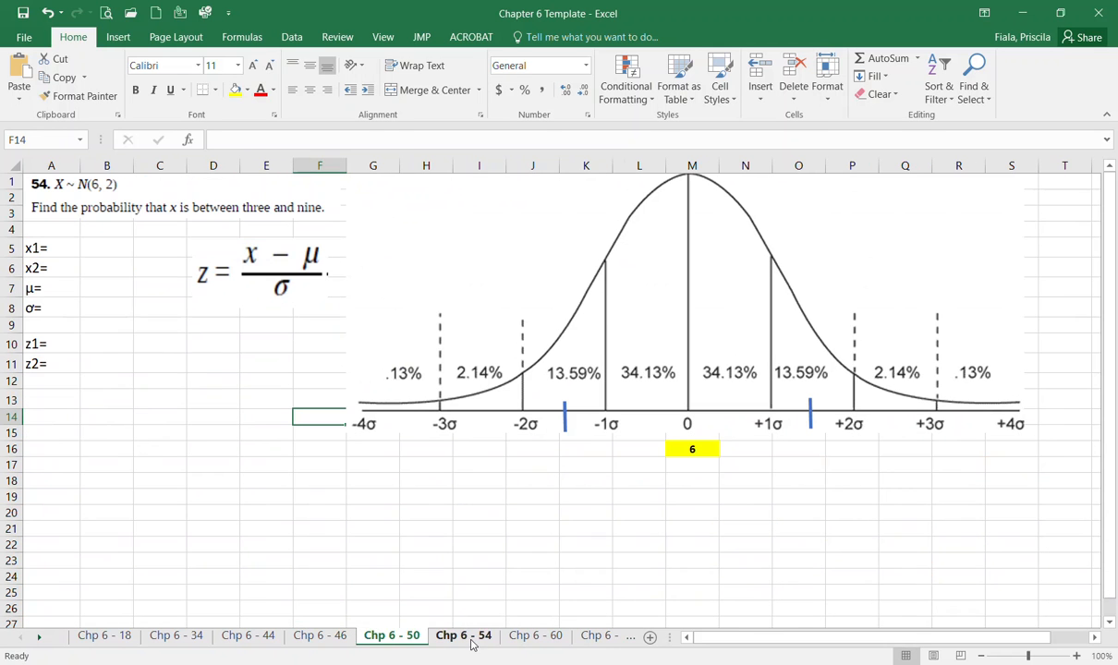
pyautogui.click(523, 639)
pyautogui.click(591, 637)
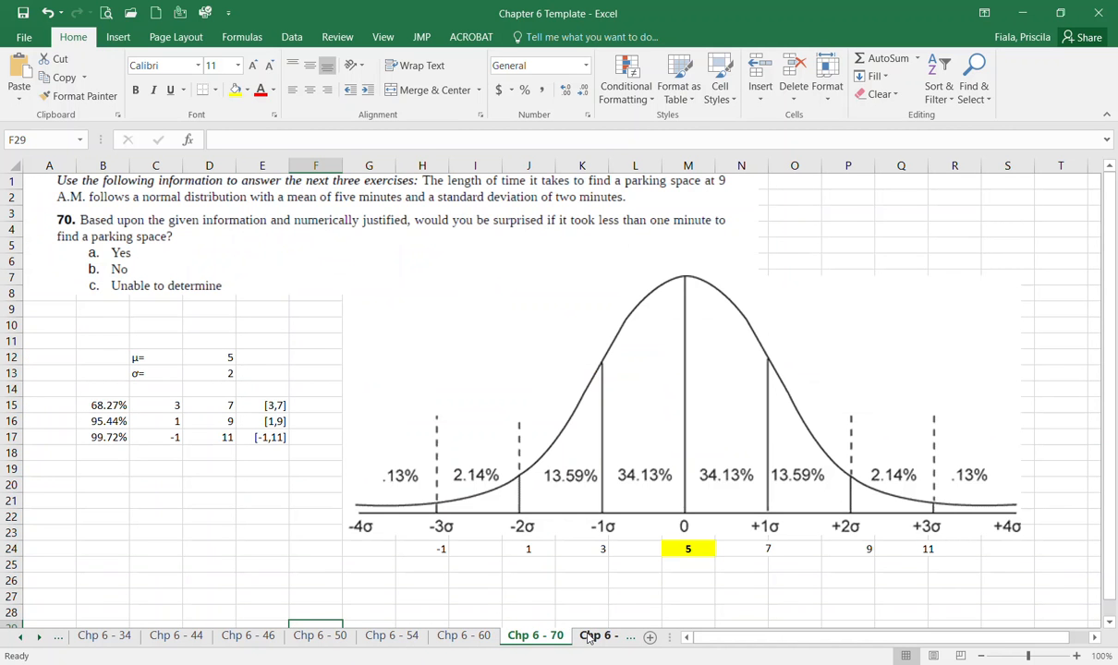
pyautogui.click(588, 636)
pyautogui.click(588, 636)
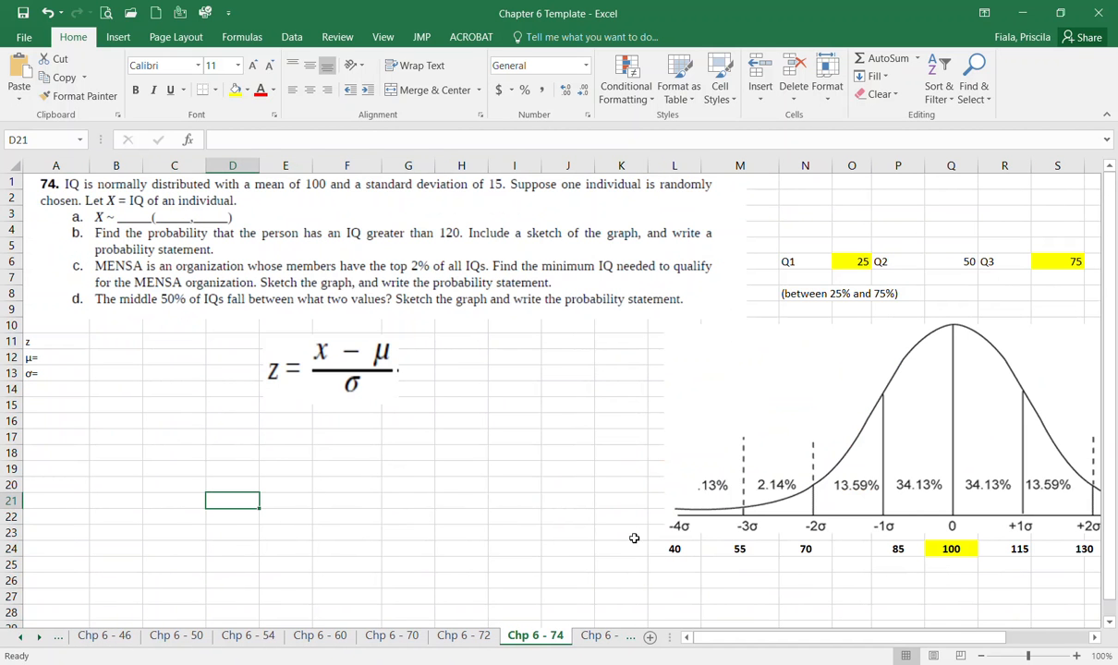
pyautogui.click(591, 636)
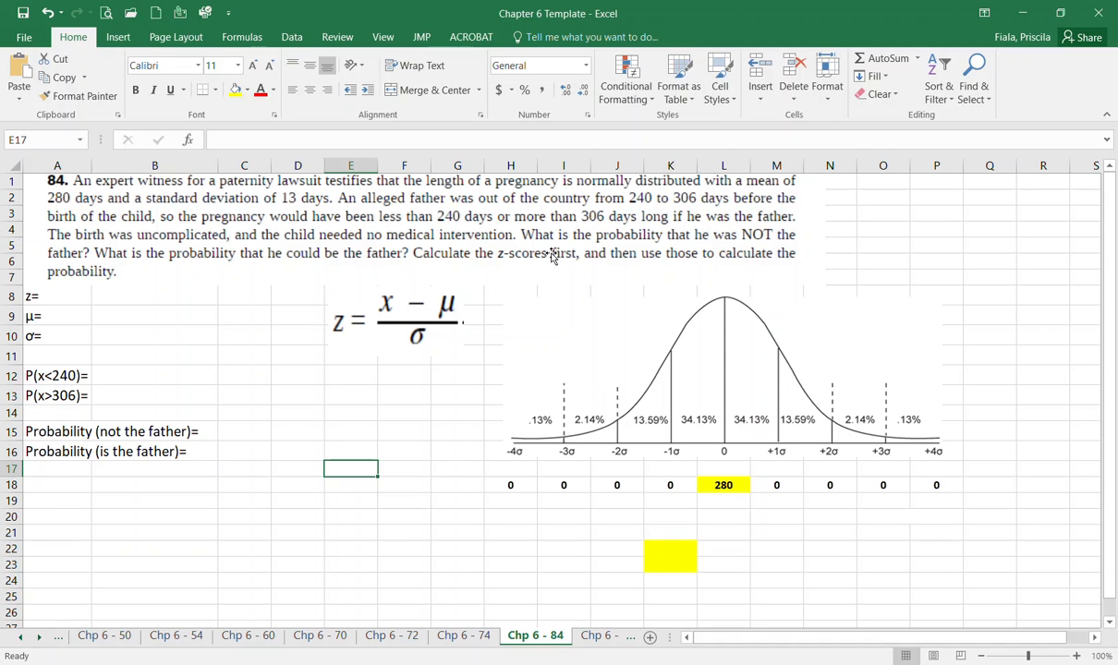
# On the Chp 6 - 74 worksheet, enter the interval [90,110] in cell C20 for the middle 50% of IQs
pyautogui.click(464, 640)
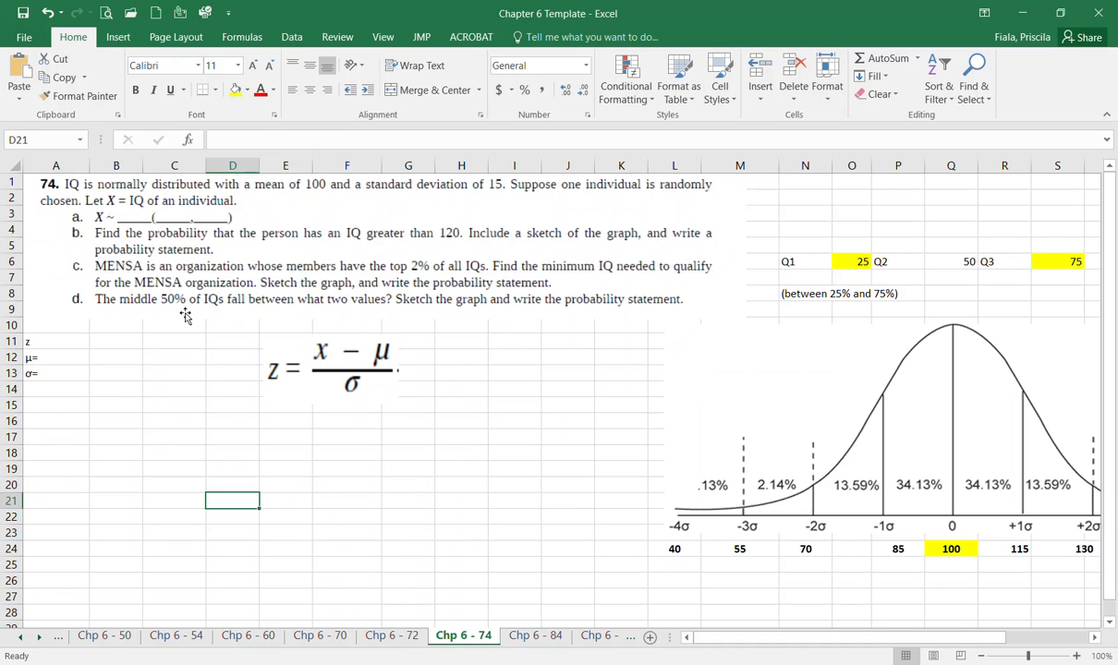
pyautogui.click(165, 484)
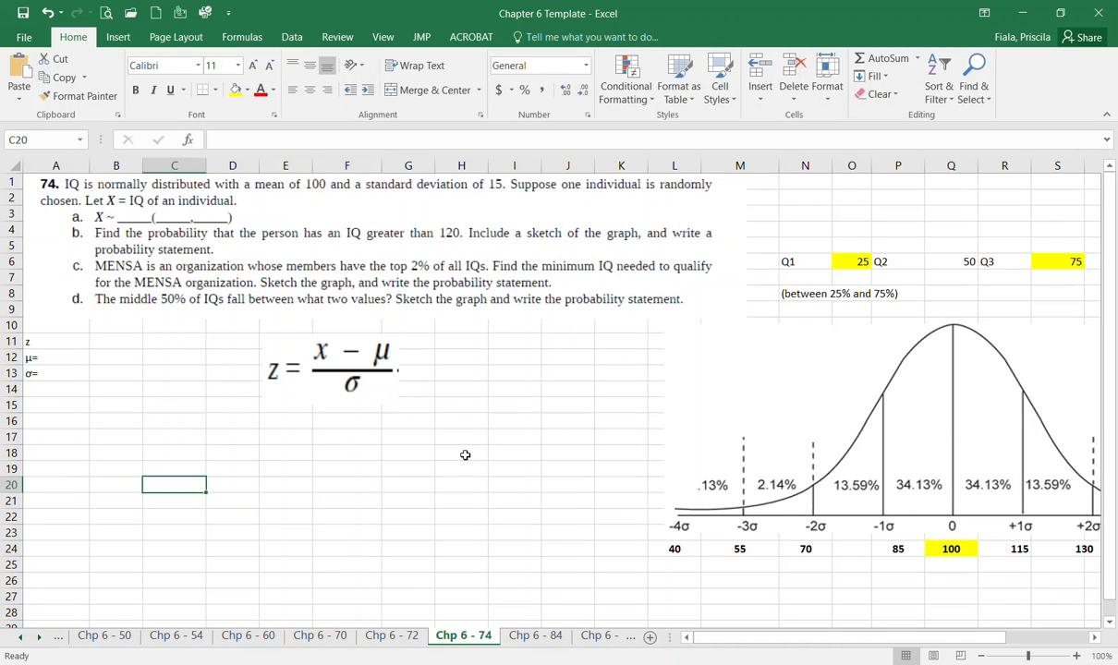
pyautogui.write('[')
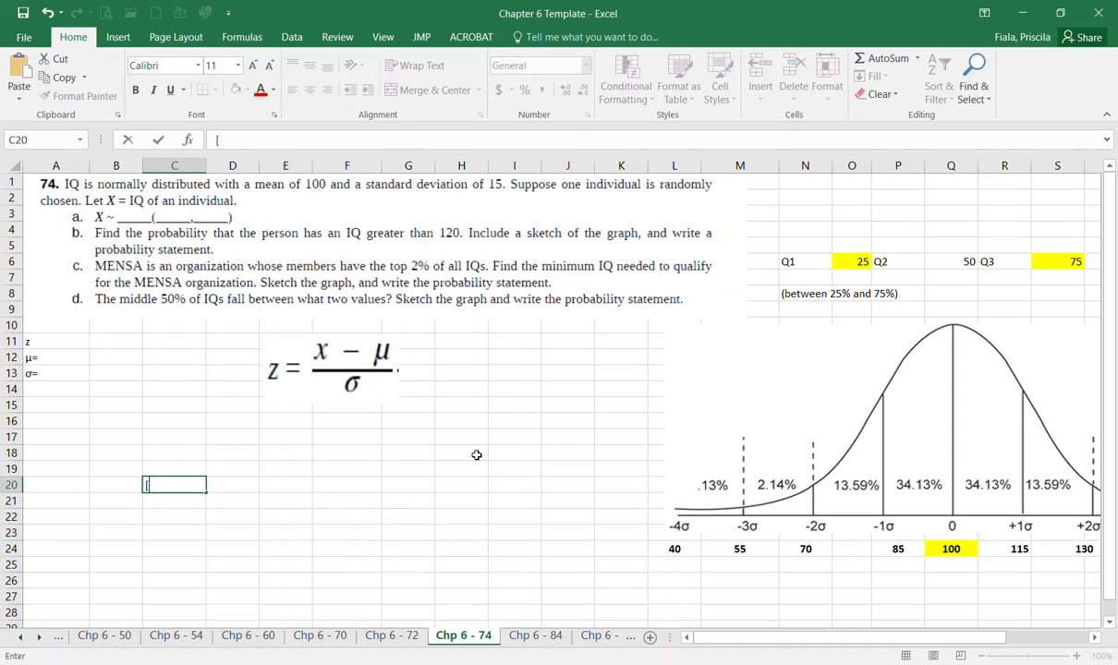
pyautogui.write('90,11')
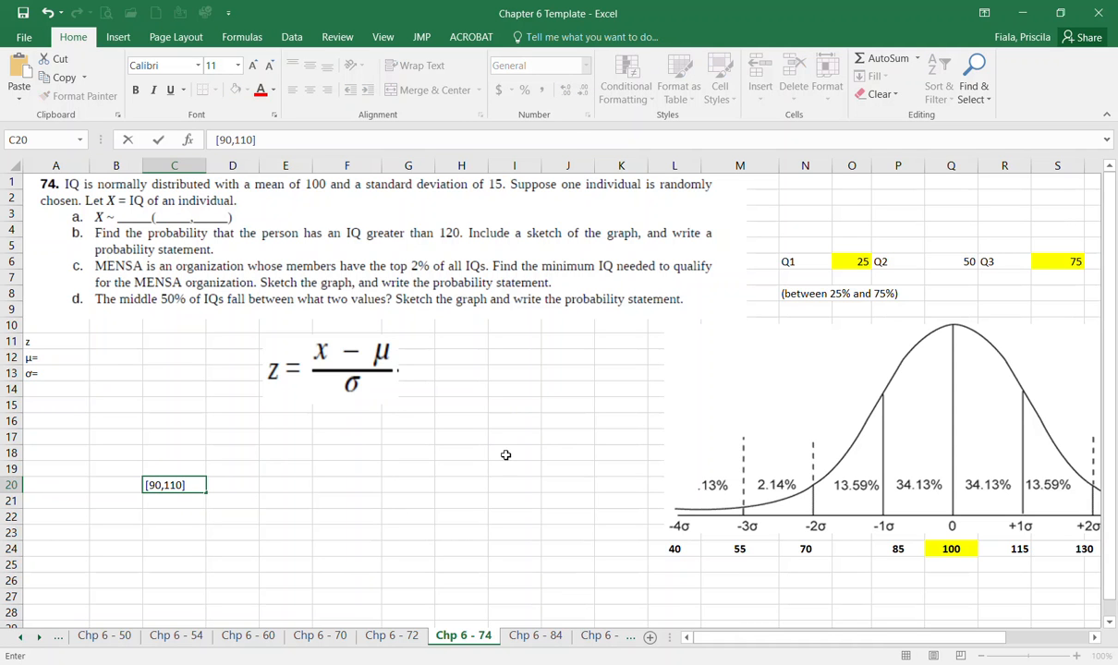
pyautogui.press('Return')
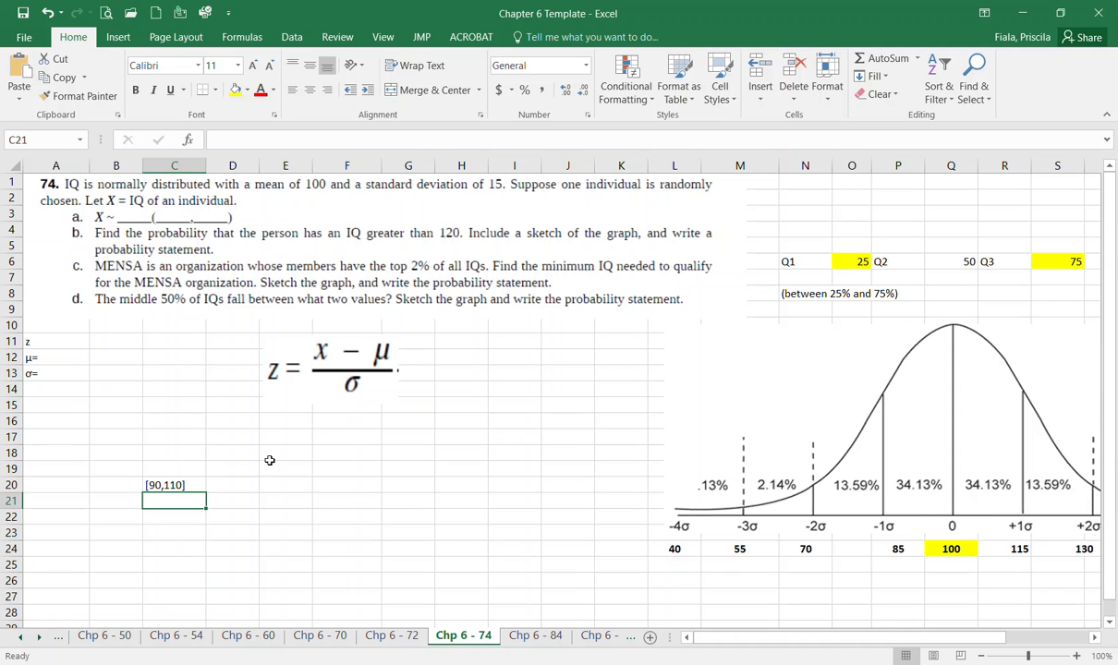
pyautogui.click(173, 486)
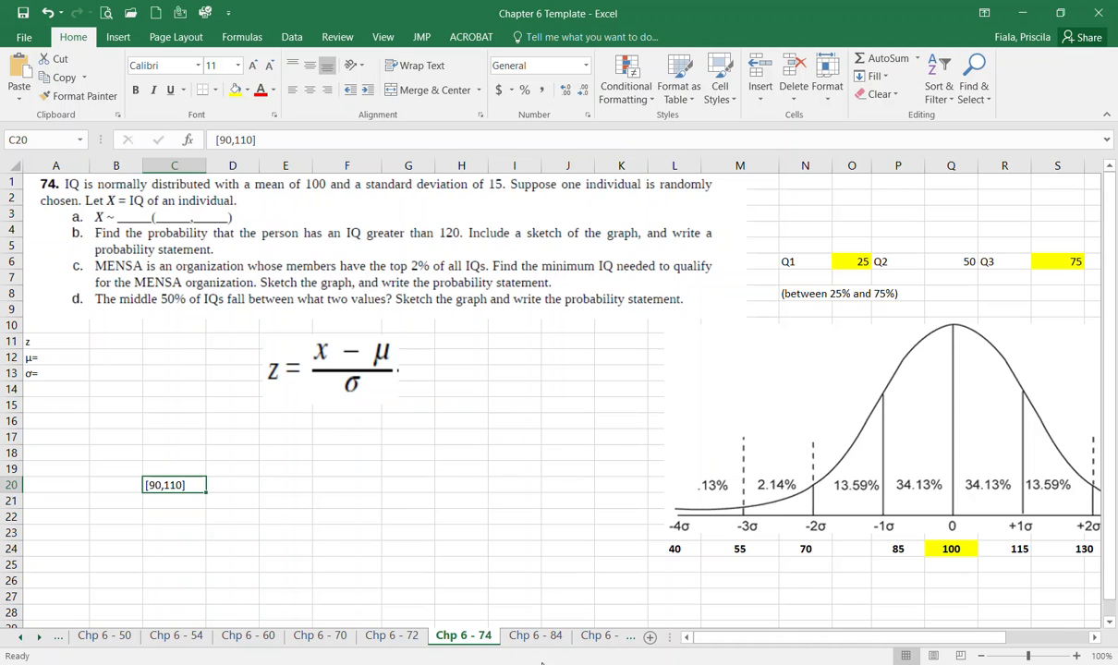
# On the Chp 6 - 84 worksheet, move the bell curve picture slightly down, closer to the values in row 18
pyautogui.click(531, 636)
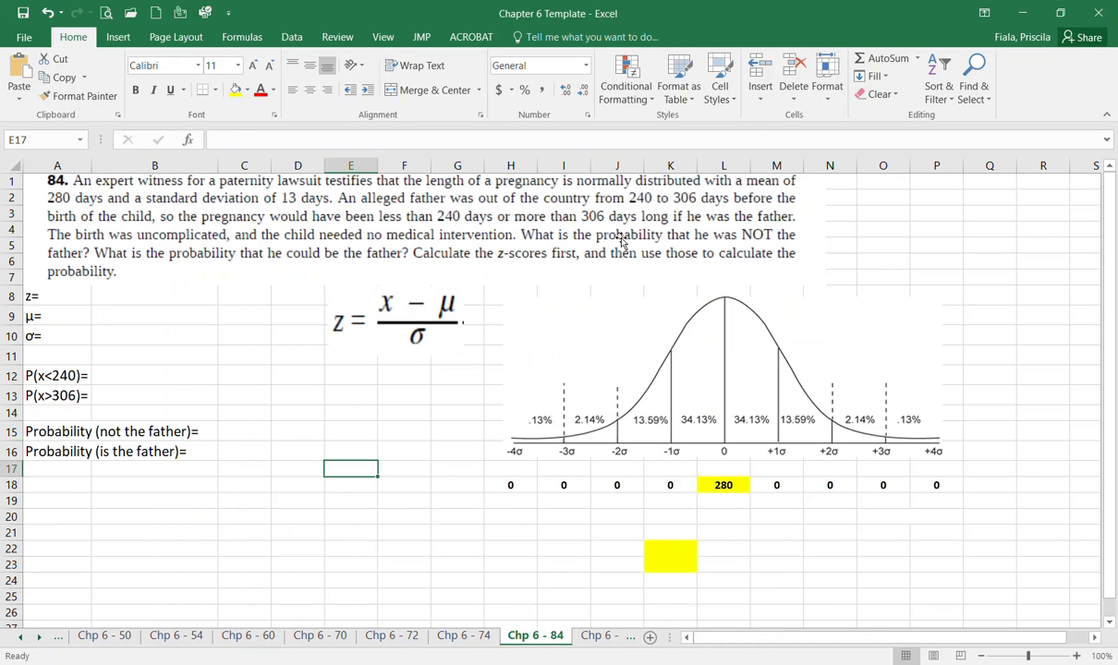
pyautogui.click(744, 354)
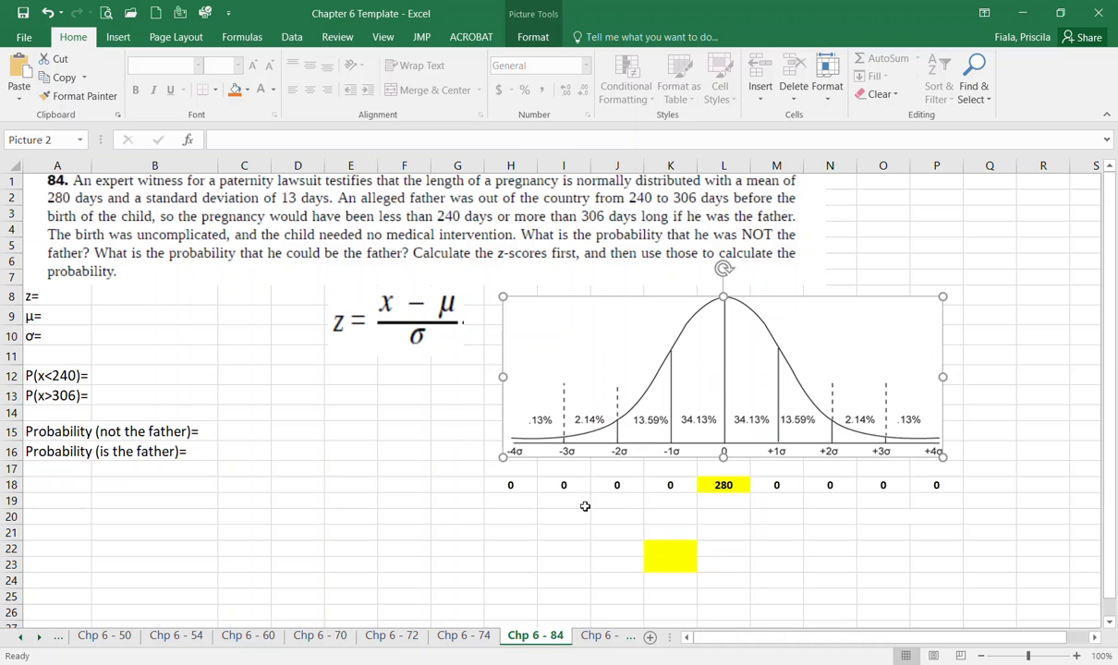
pyautogui.moveTo(779, 388); pyautogui.dragTo(777, 394)
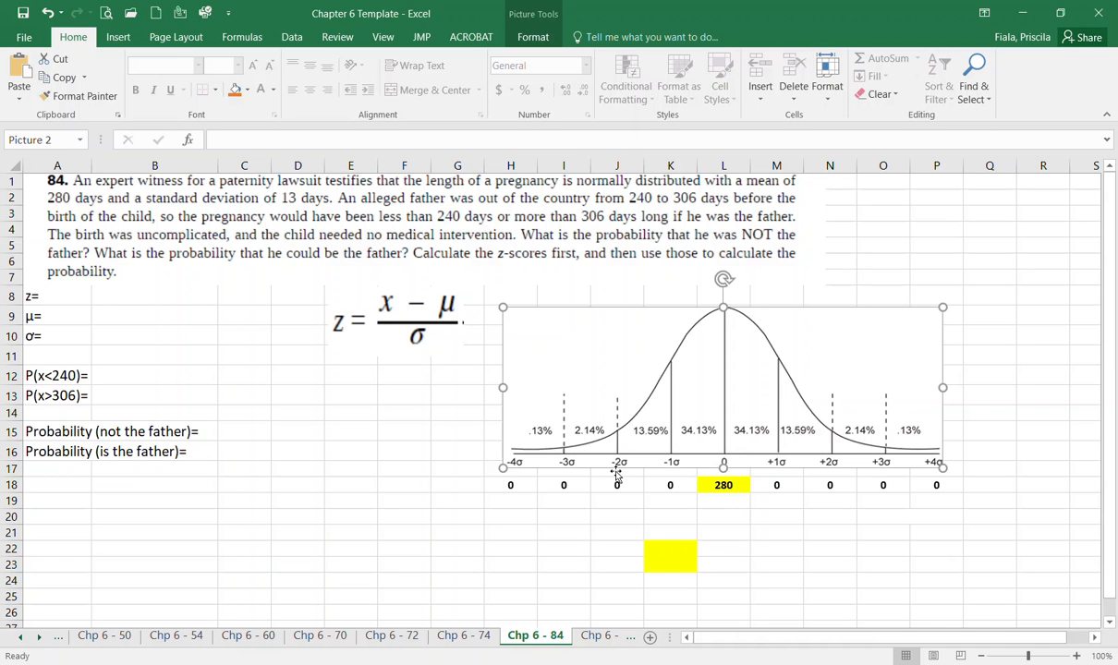
# Enter the mean 280 in B9 and the standard deviation 13 in B10, and delete the z= label in A8
pyautogui.click(135, 311)
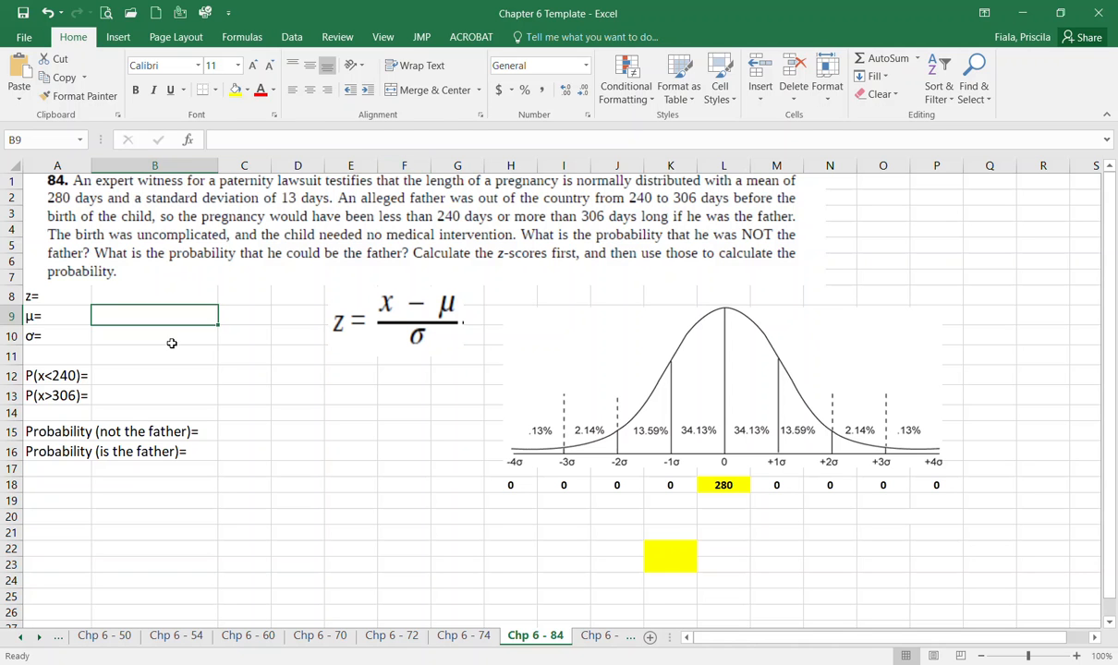
pyautogui.write('280')
pyautogui.press('Return')
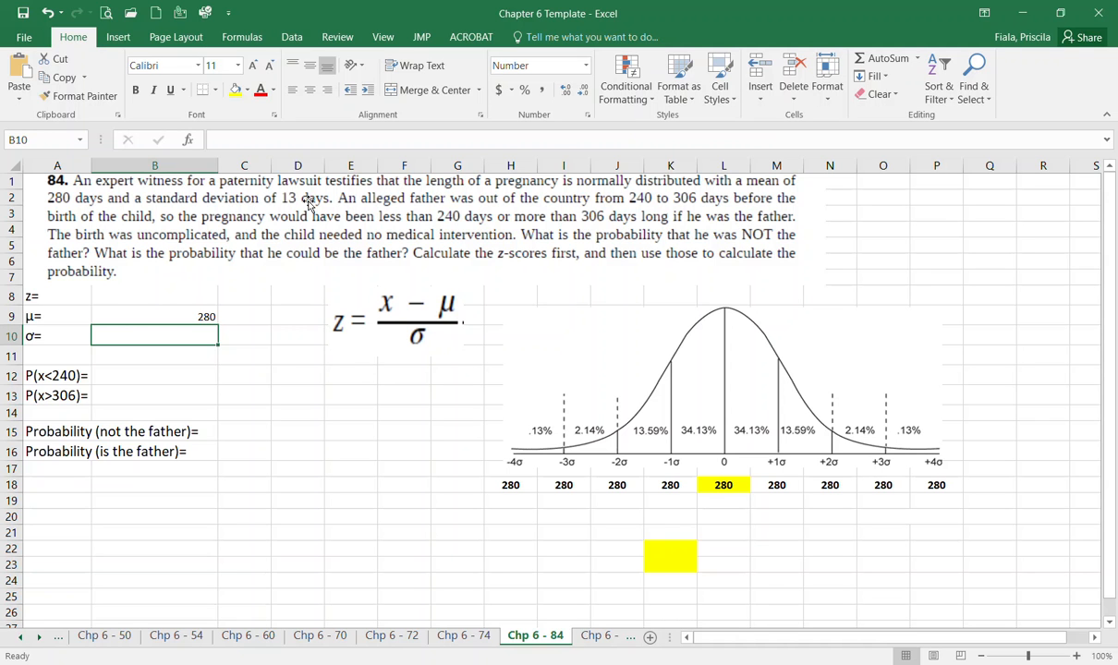
pyautogui.write('13')
pyautogui.press('Return')
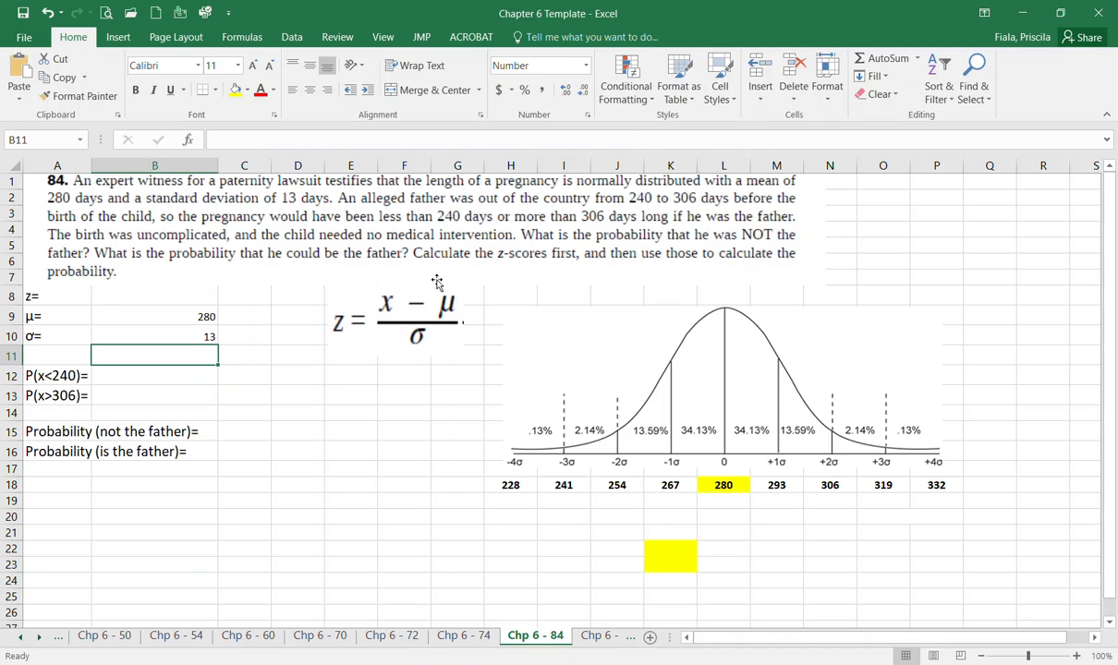
pyautogui.click(37, 294)
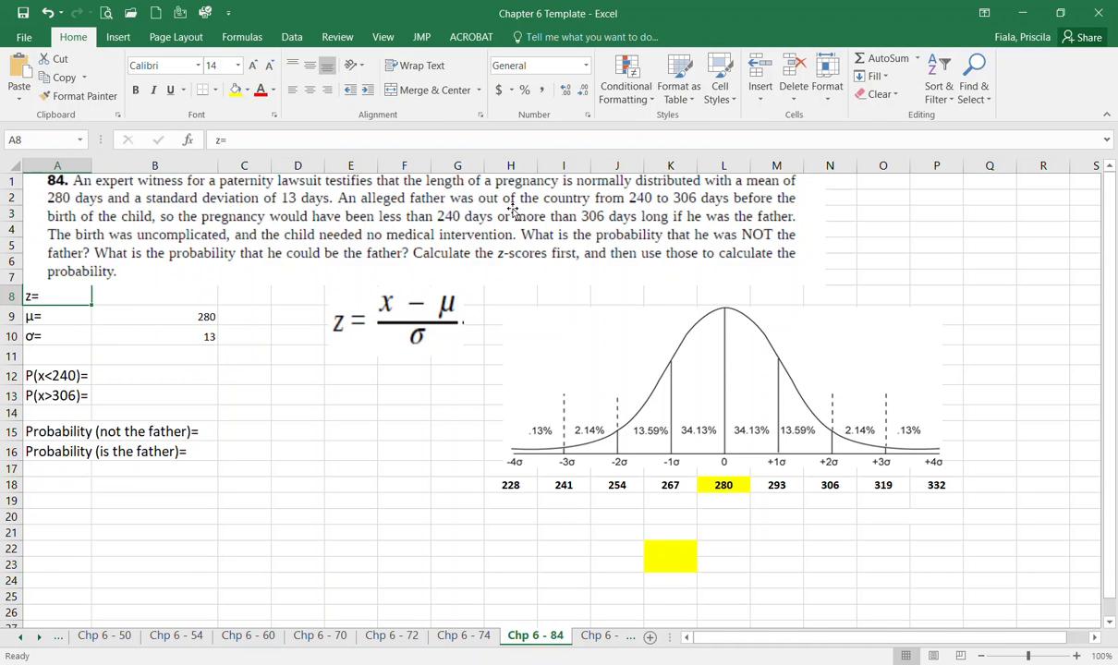
pyautogui.press('Delete')
# Color the values under +3σ and +4σ (O18:P18) and under -4σ (H18) red
pyautogui.click(830, 485)
pyautogui.moveTo(878, 484); pyautogui.dragTo(933, 485)
pyautogui.click(261, 90)
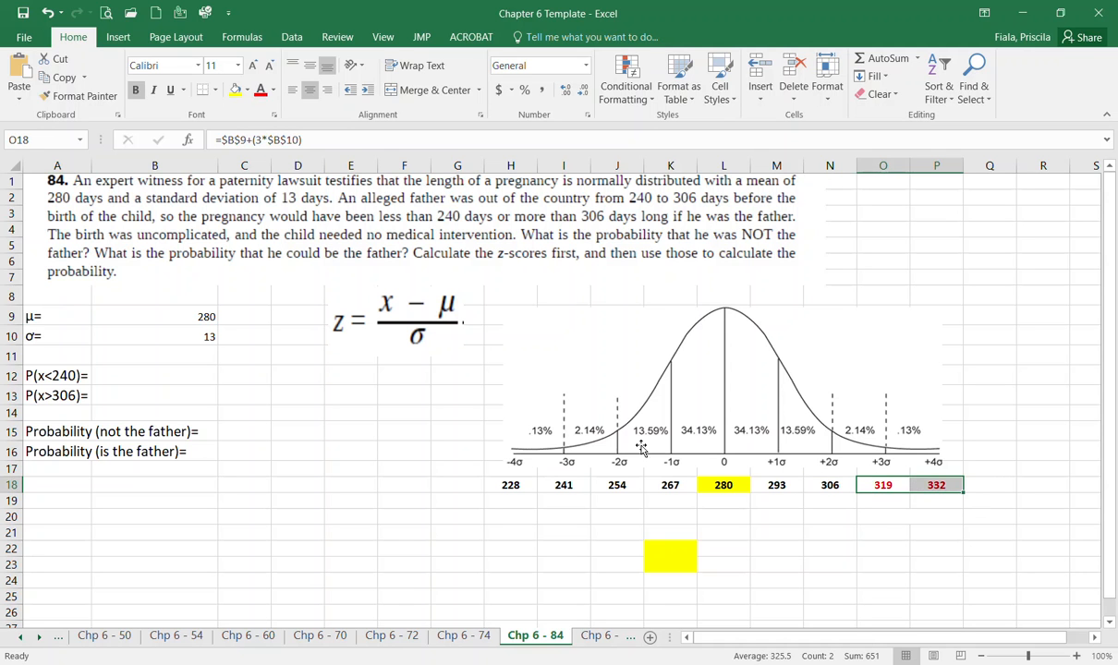
pyautogui.click(875, 532)
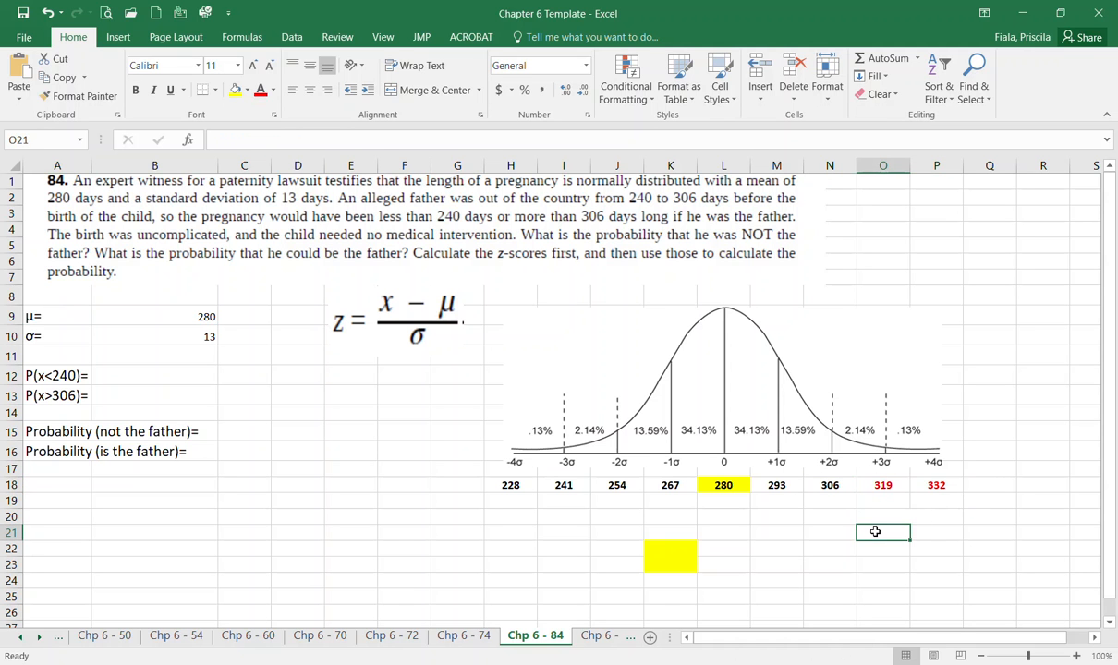
pyautogui.click(521, 485)
pyautogui.click(260, 90)
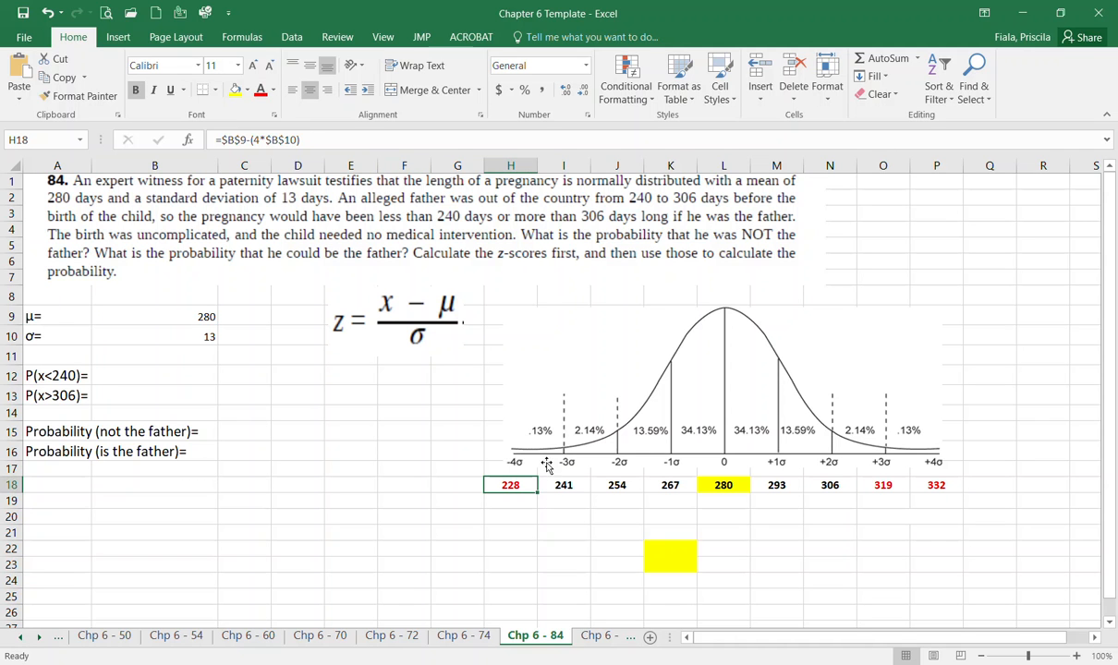
pyautogui.moveTo(557, 485); pyautogui.dragTo(564, 486)
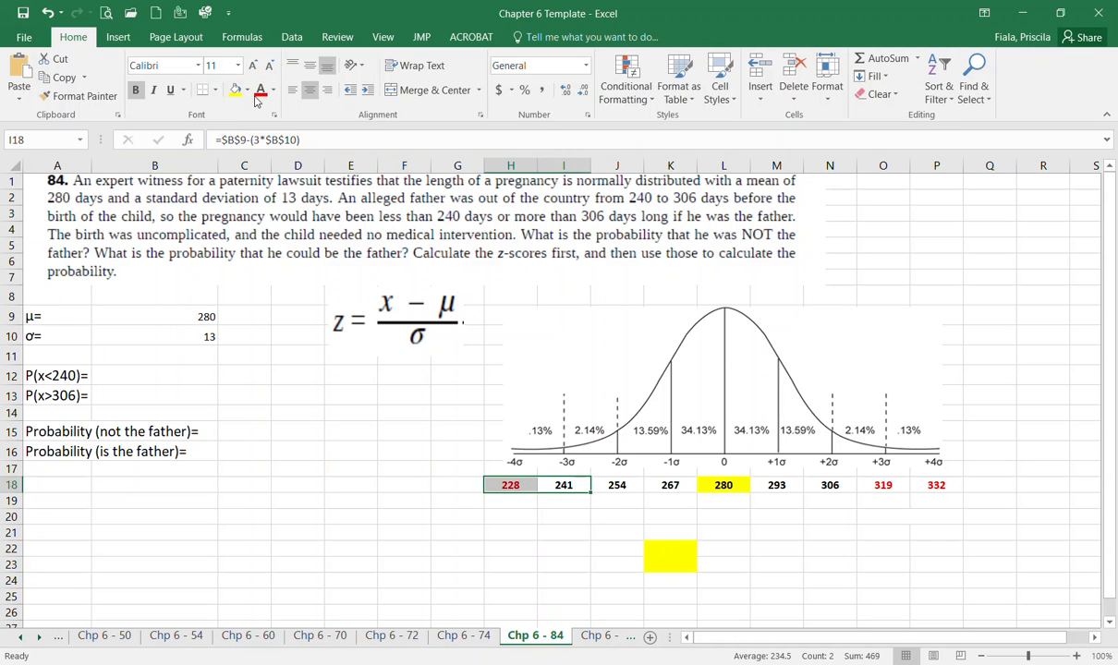
pyautogui.click(863, 532)
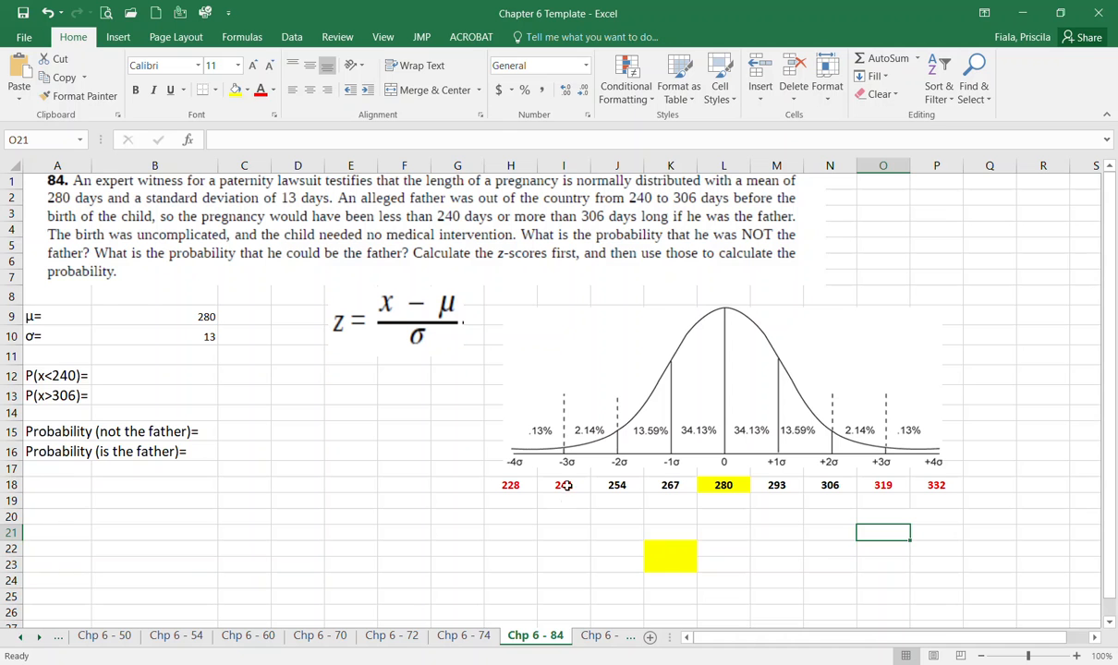
pyautogui.click(563, 485)
pyautogui.click(273, 96)
pyautogui.click(268, 112)
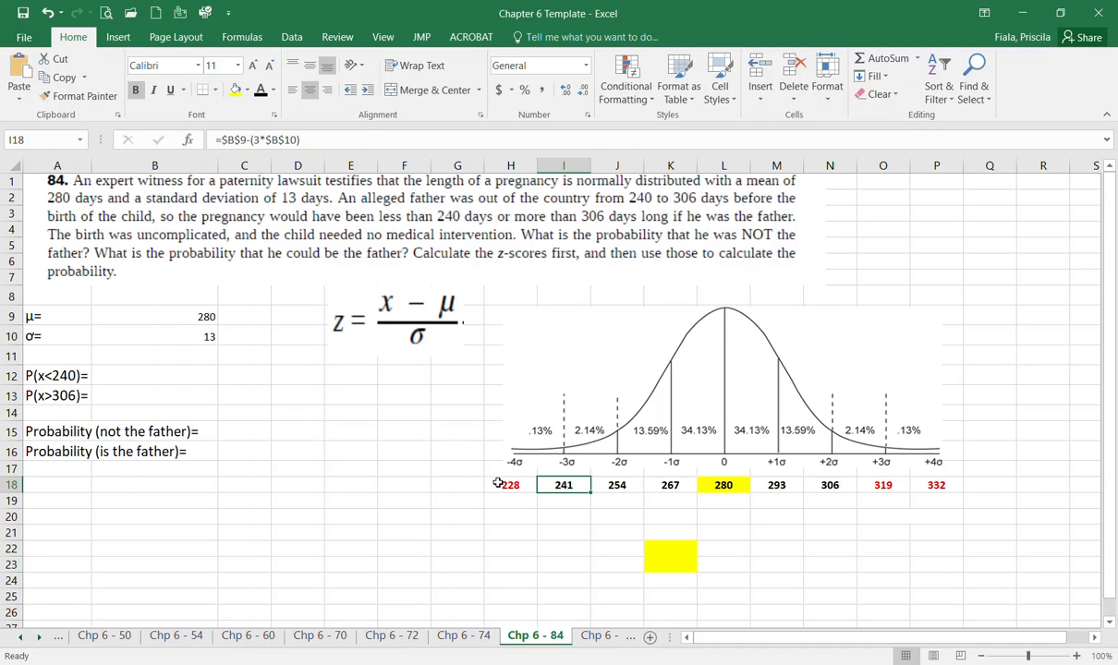
# Calculate the probability above 306 days in the merged cell O20 with the formula =.0214+.0013
pyautogui.click(651, 551)
pyautogui.click(933, 515)
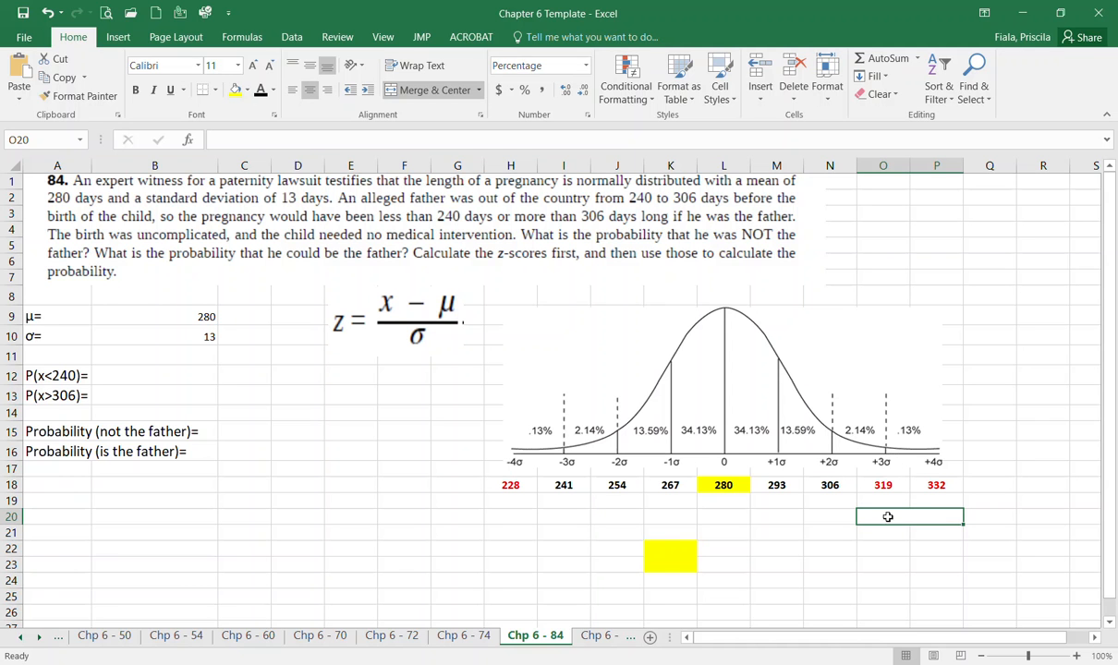
pyautogui.write('=')
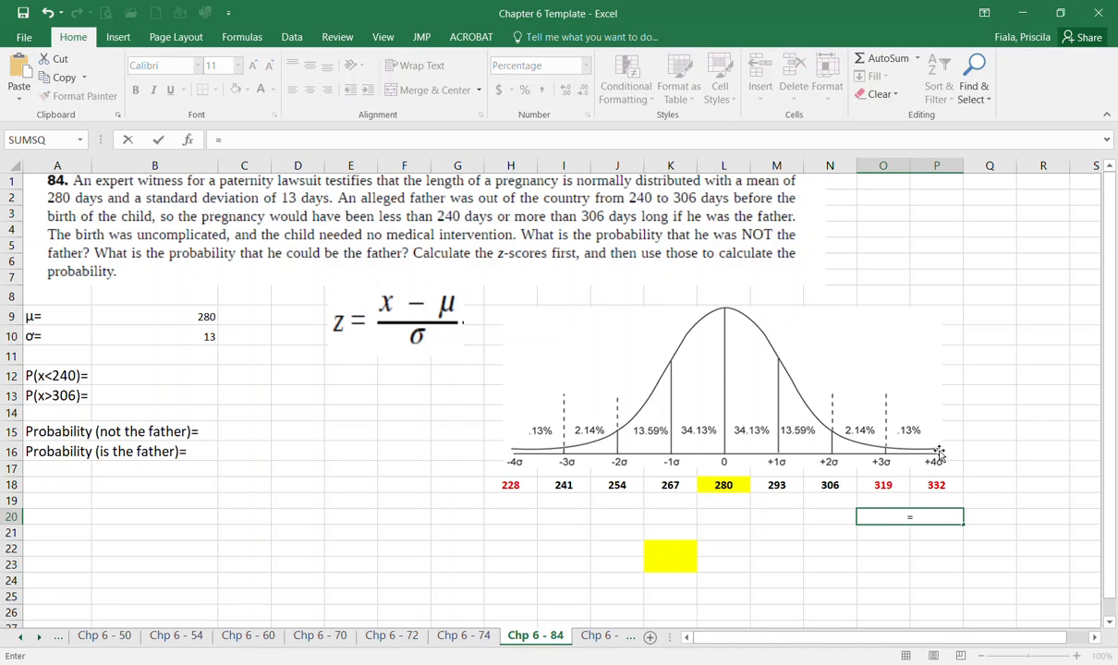
pyautogui.write('-')
pyautogui.write('0214+')
pyautogui.write('.0013')
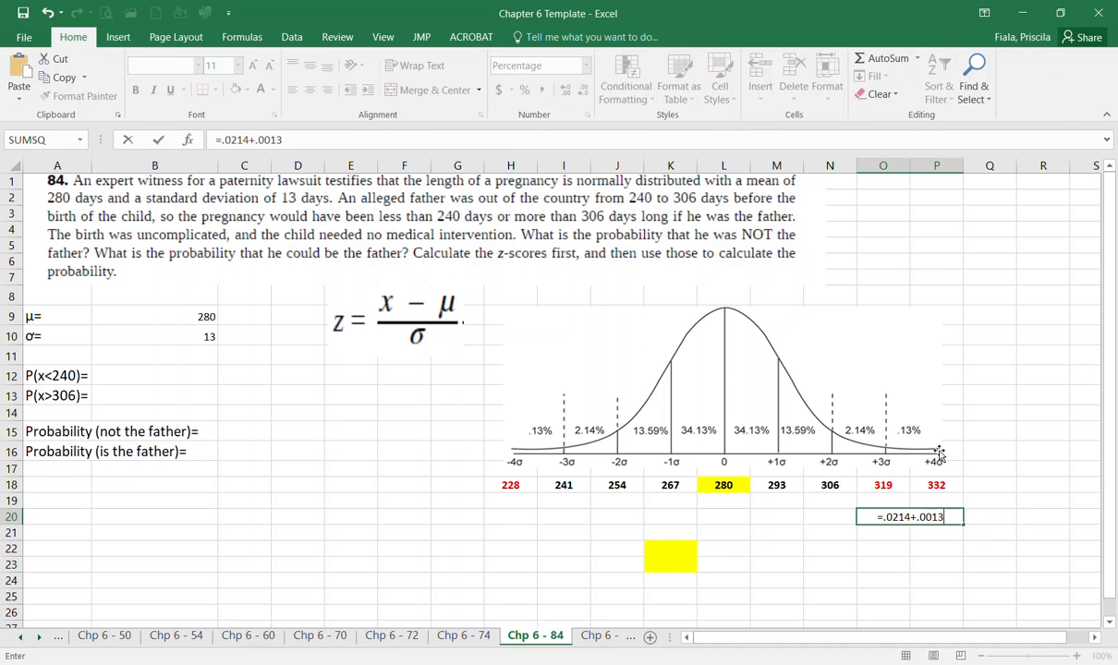
pyautogui.press('Return')
pyautogui.press('Up')
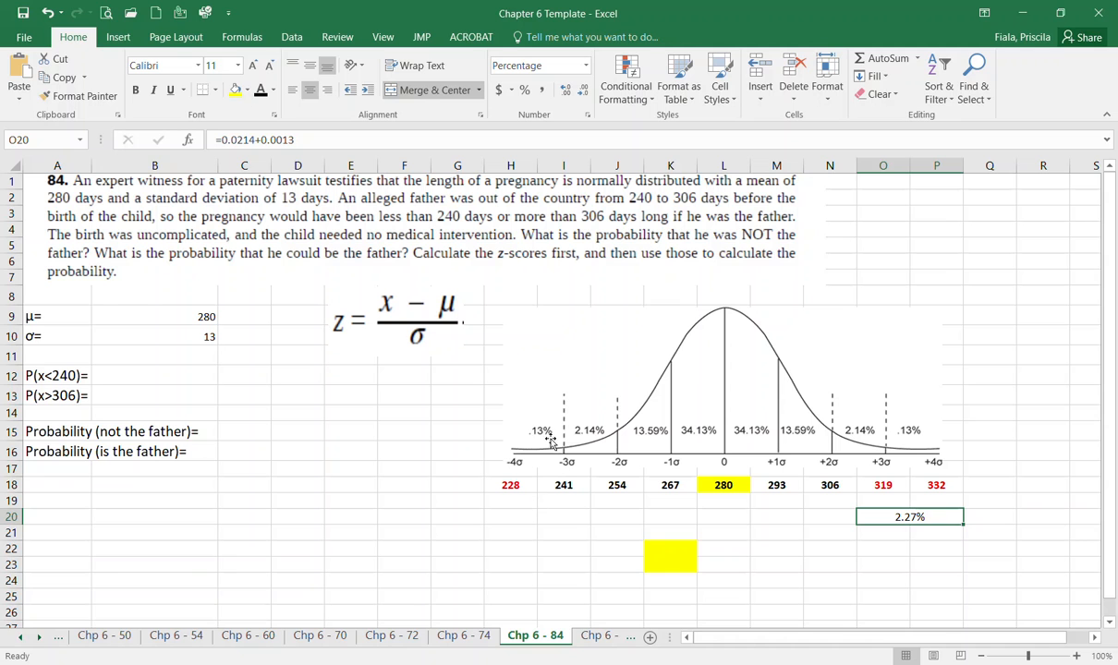
# Enter the probability below 240 days in H20 as =.0011, under the -4σ value
pyautogui.click(534, 513)
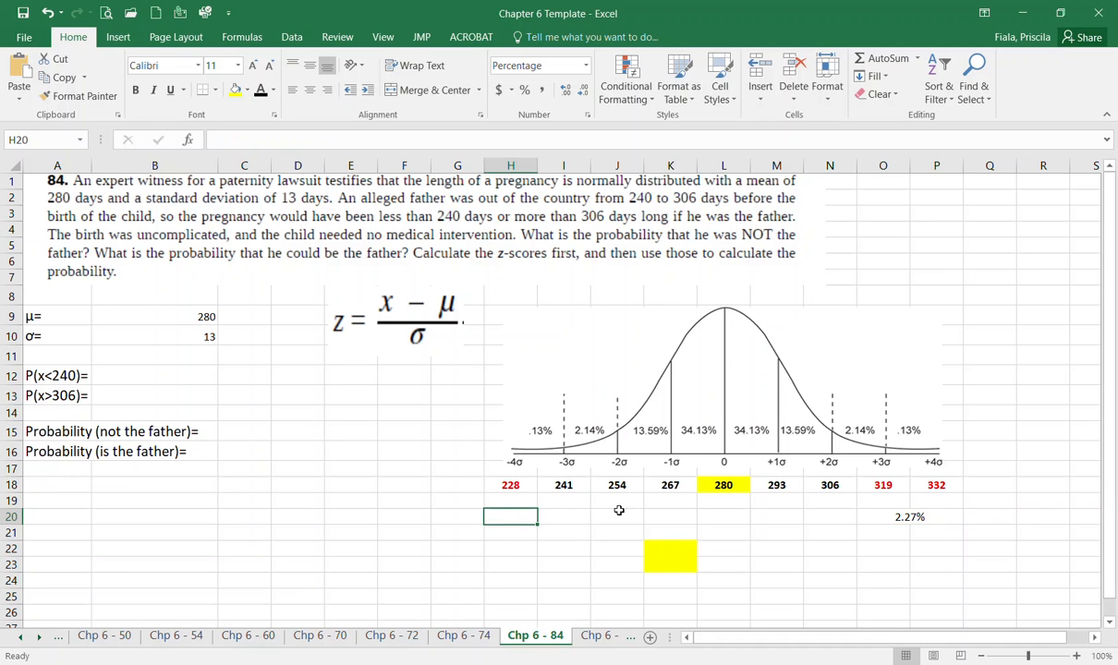
pyautogui.write('=.0011')
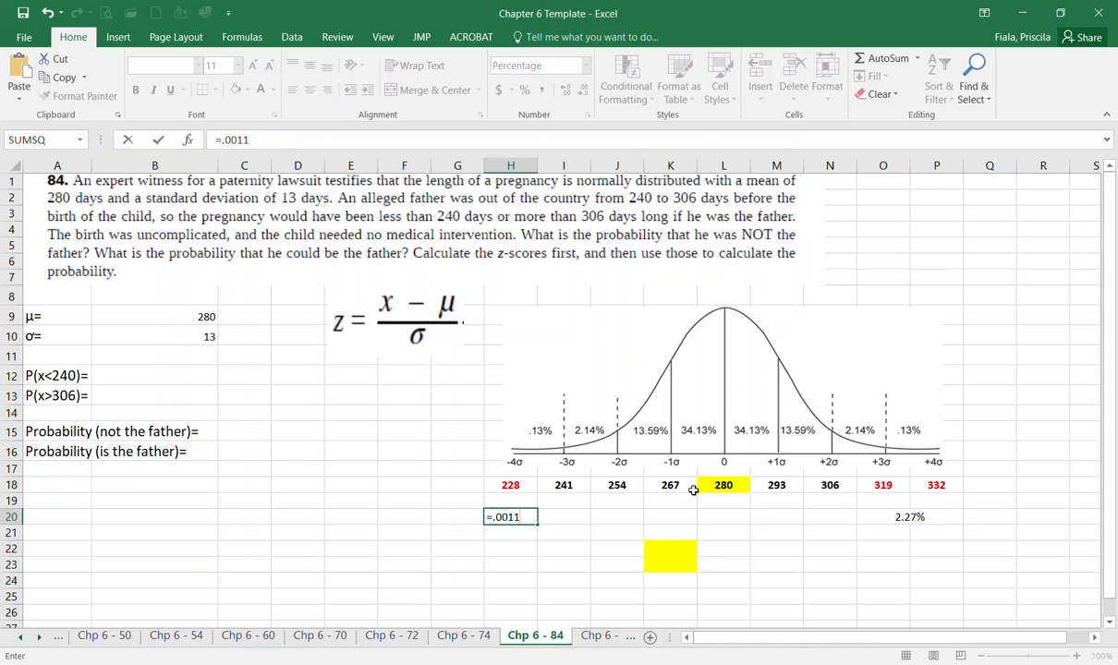
pyautogui.press('BackSpace')
pyautogui.press('BackSpace')
pyautogui.write('11')
pyautogui.press('Return')
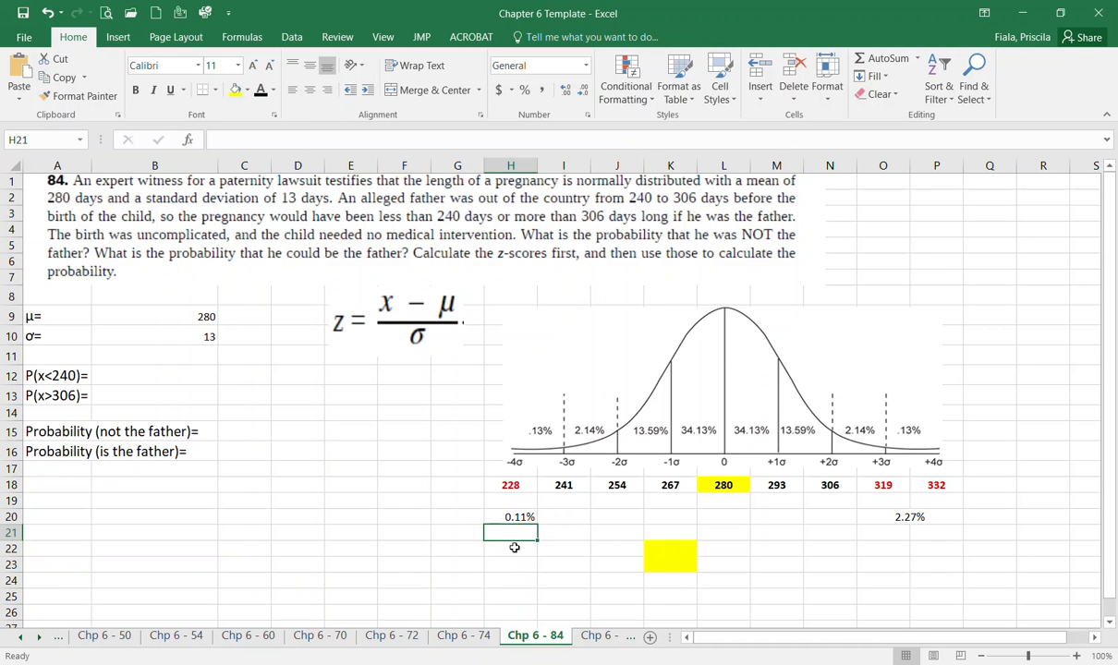
# Add the two tail probabilities in the yellow cell K22 with the formula =O20+H20
pyautogui.click(657, 549)
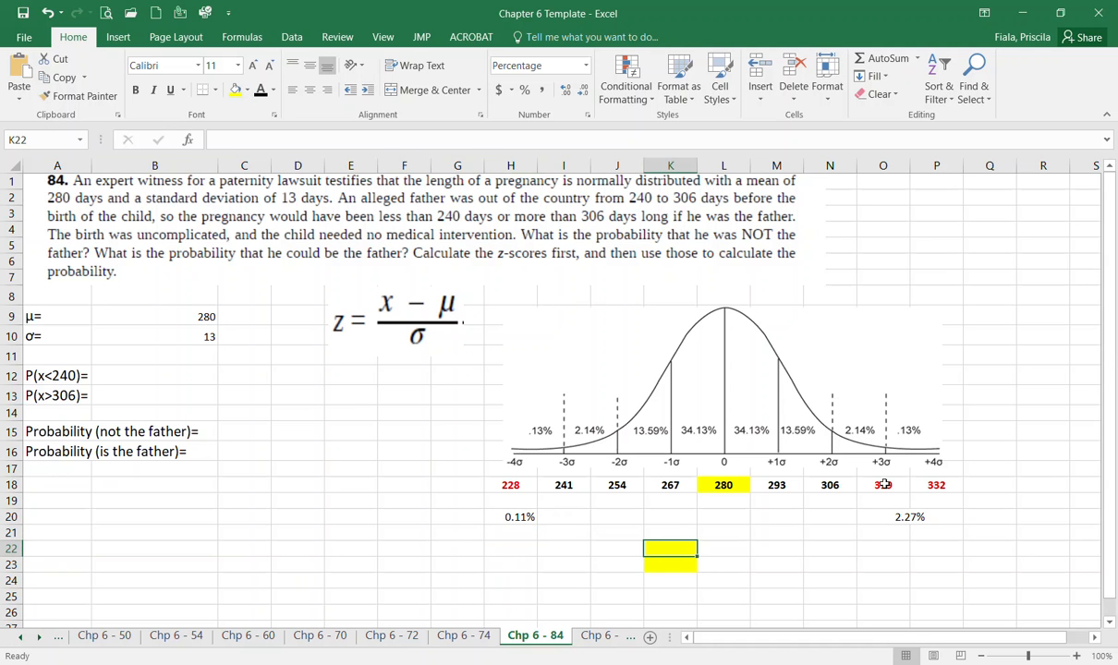
pyautogui.write('=')
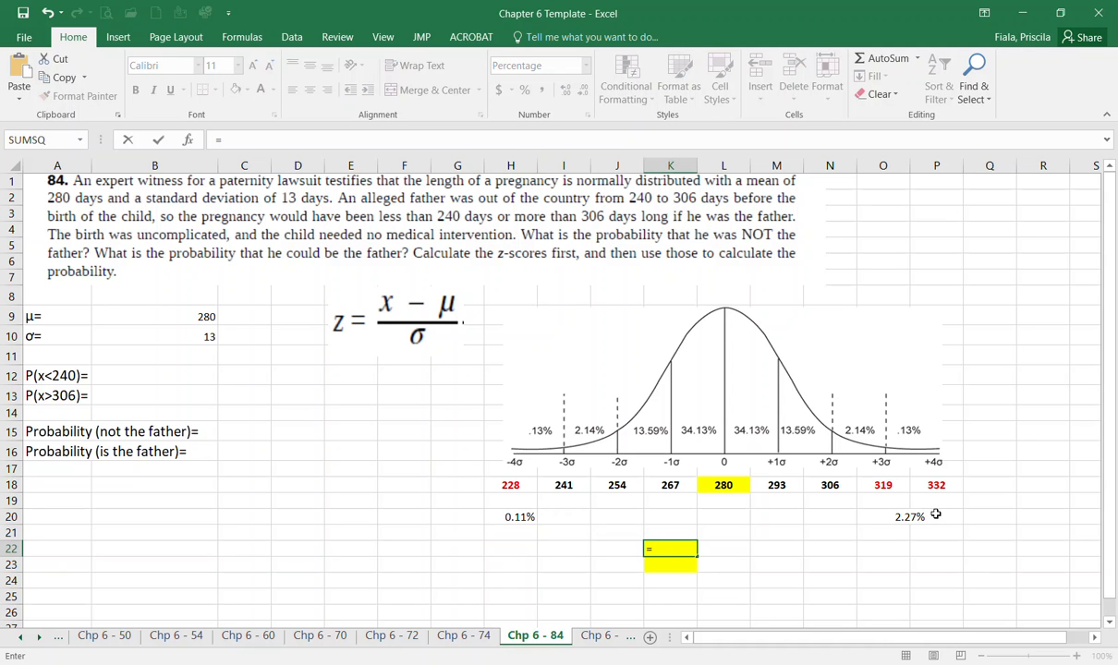
pyautogui.click(906, 517)
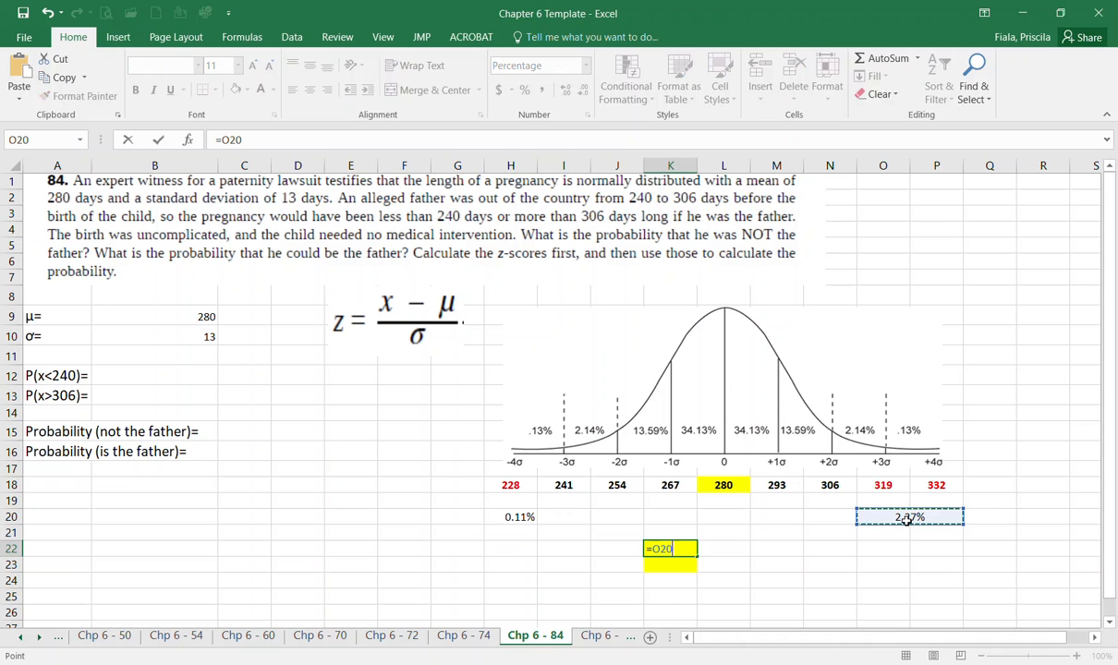
pyautogui.write('+')
pyautogui.click(524, 515)
pyautogui.press('Return')
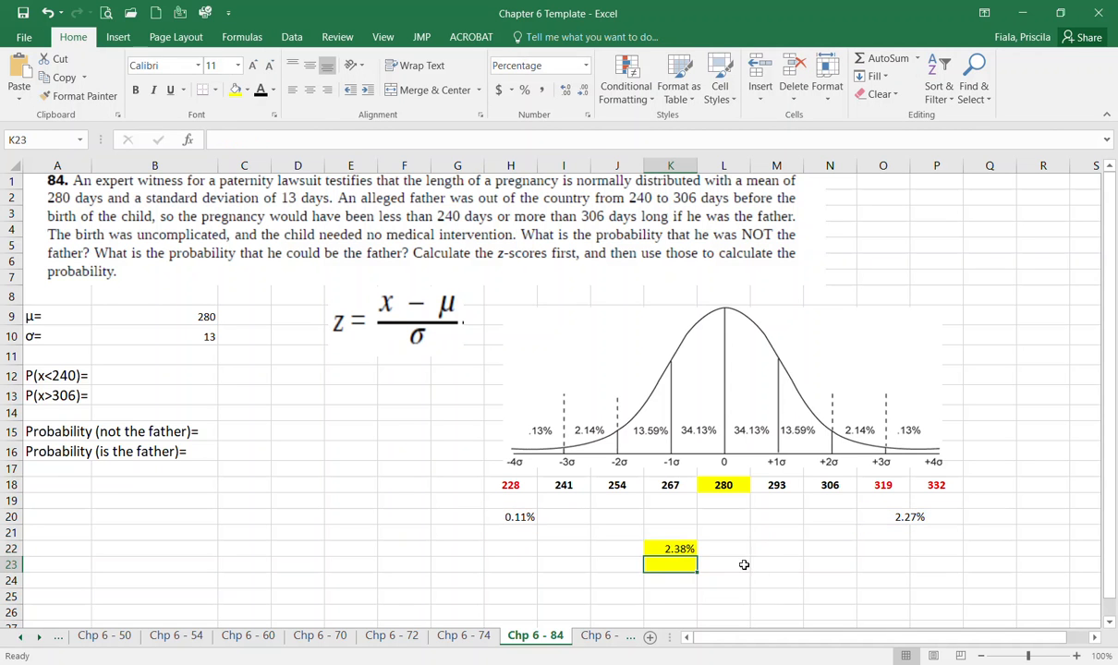
# Calculate the probability that he could be the father in K23 with the formula =1-K22
pyautogui.click(239, 454)
pyautogui.click(673, 548)
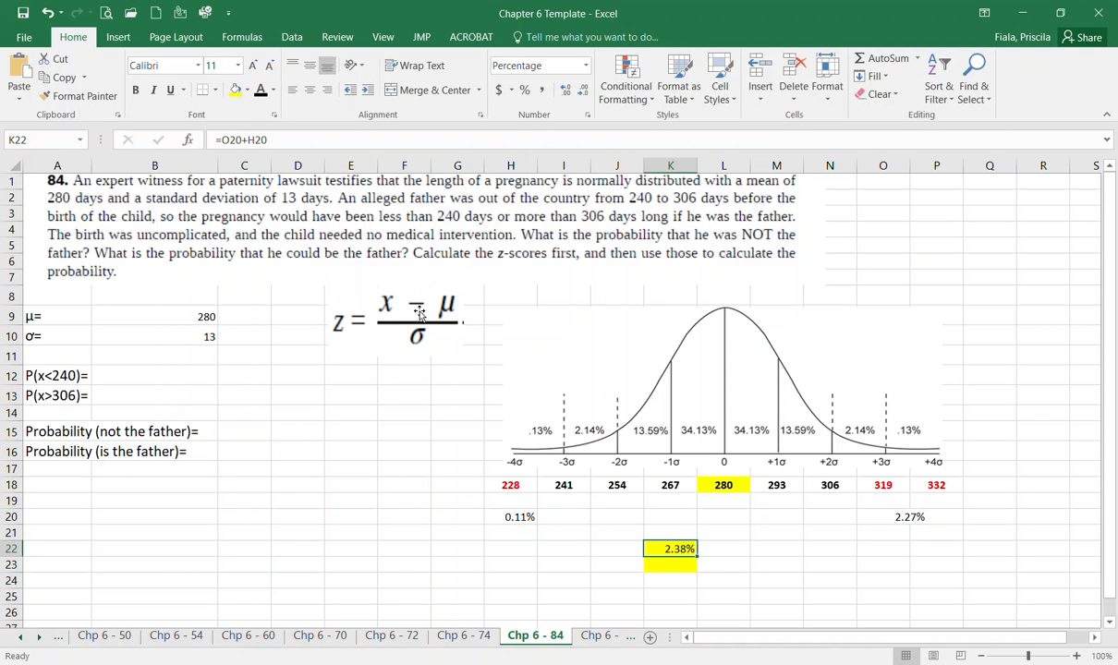
pyautogui.click(252, 440)
pyautogui.click(677, 547)
pyautogui.press('Return')
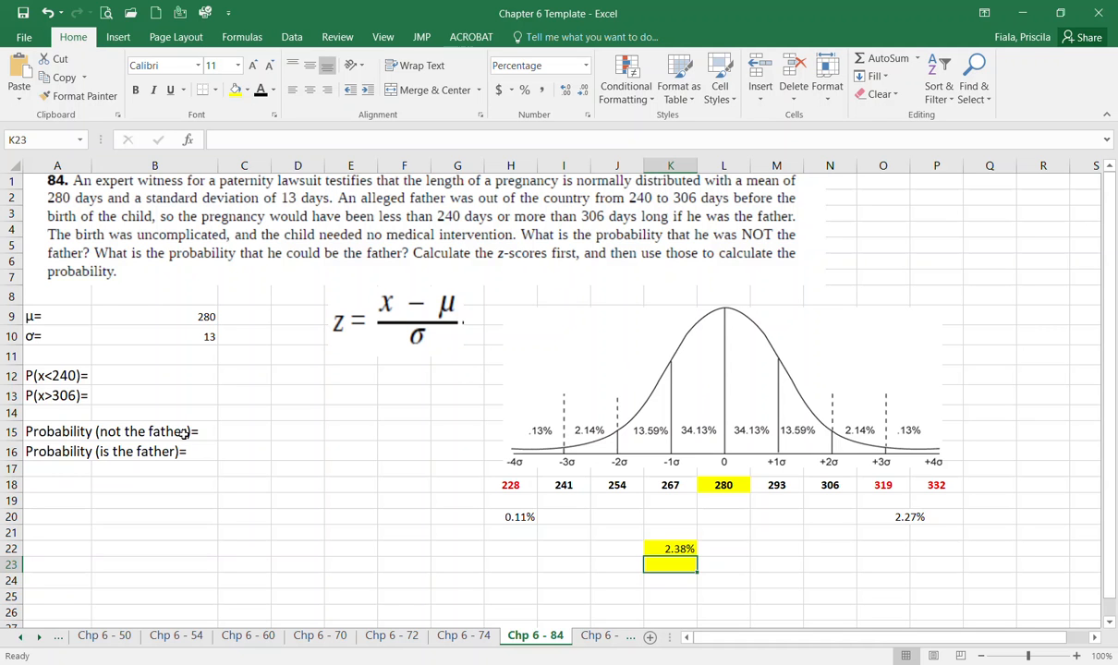
pyautogui.write('=')
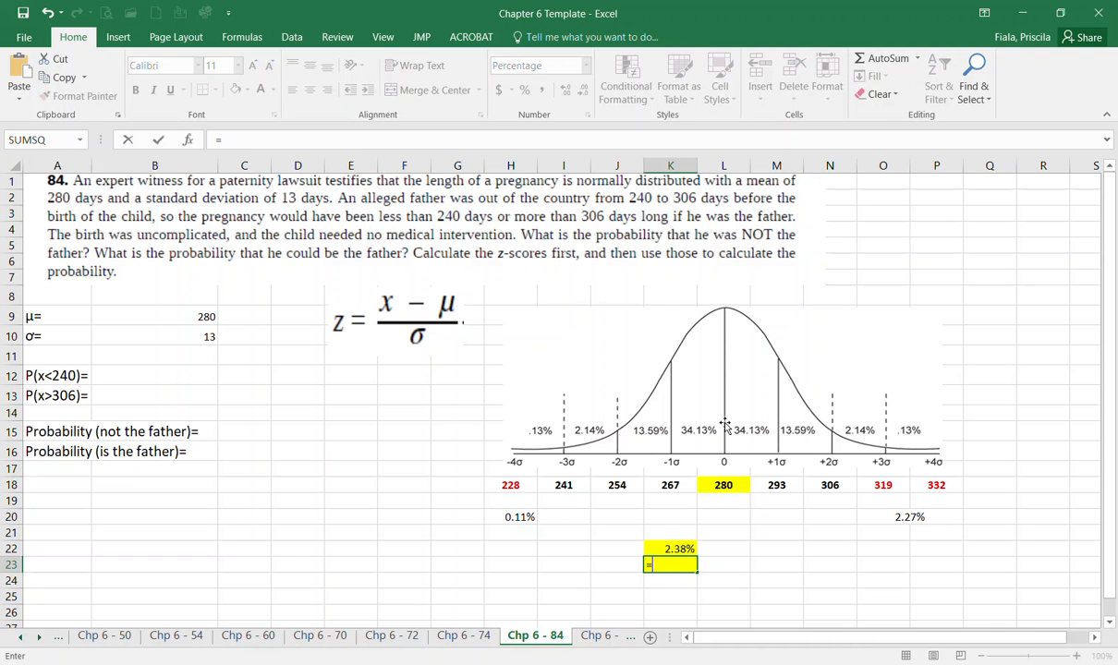
pyautogui.write('1-')
pyautogui.click(670, 549)
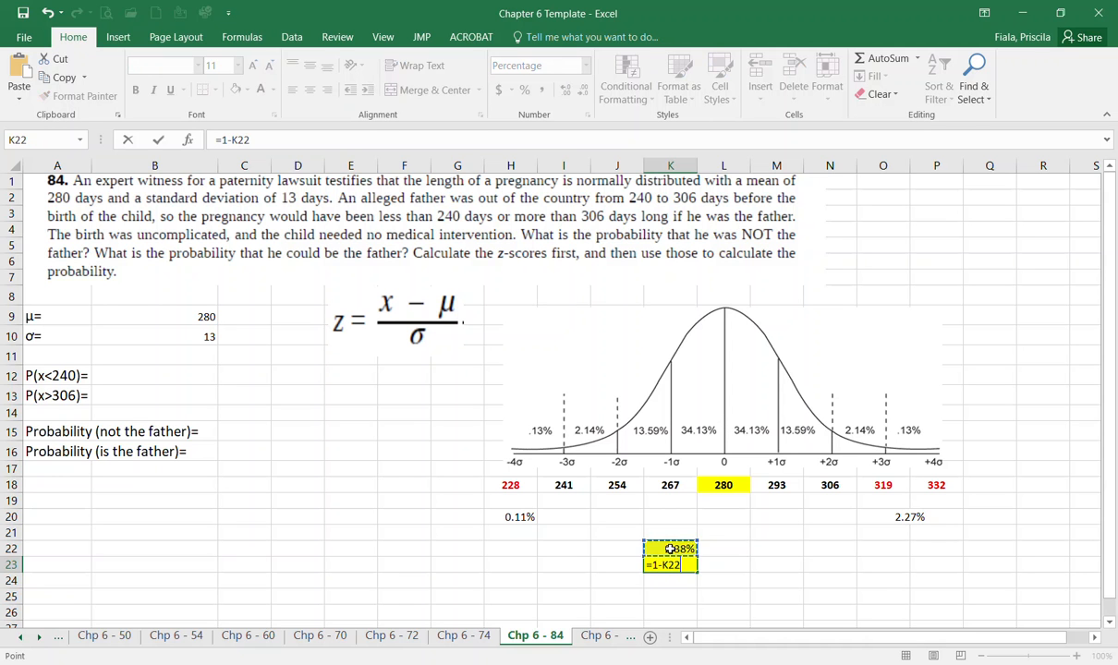
pyautogui.press('Return')
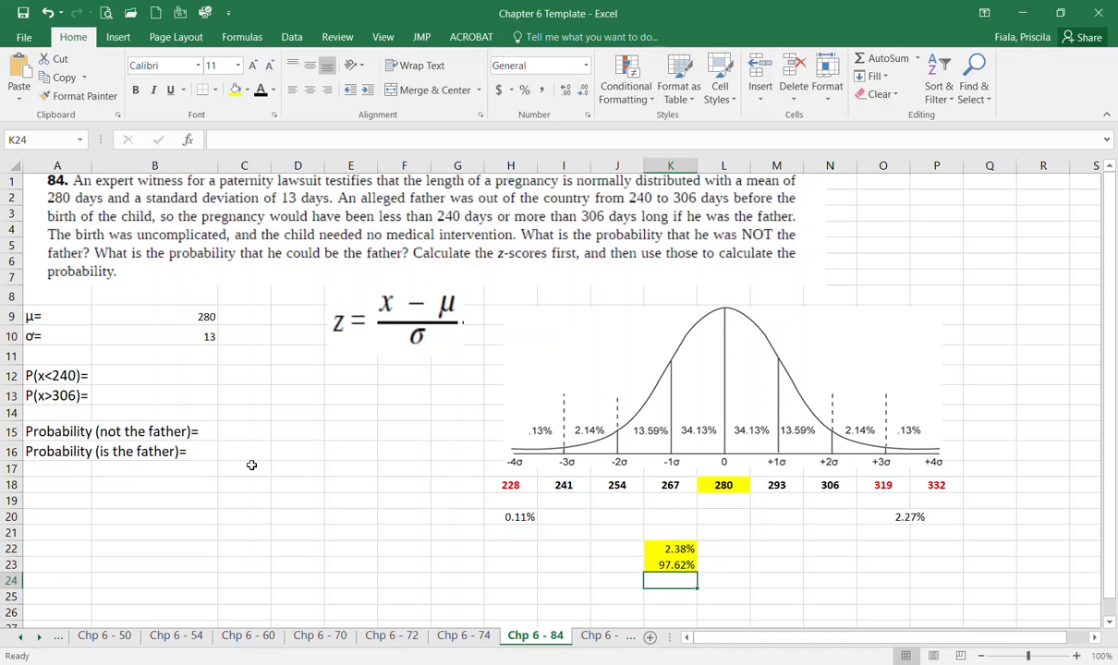
# Move the cell containing =1-K22 from K23 to K21, directly above the combined tail probability
pyautogui.click(674, 560)
pyautogui.moveTo(677, 561)
pyautogui.mouseDown()
pyautogui.moveTo(669, 545)
pyautogui.moveTo(691, 549)
pyautogui.mouseUp()
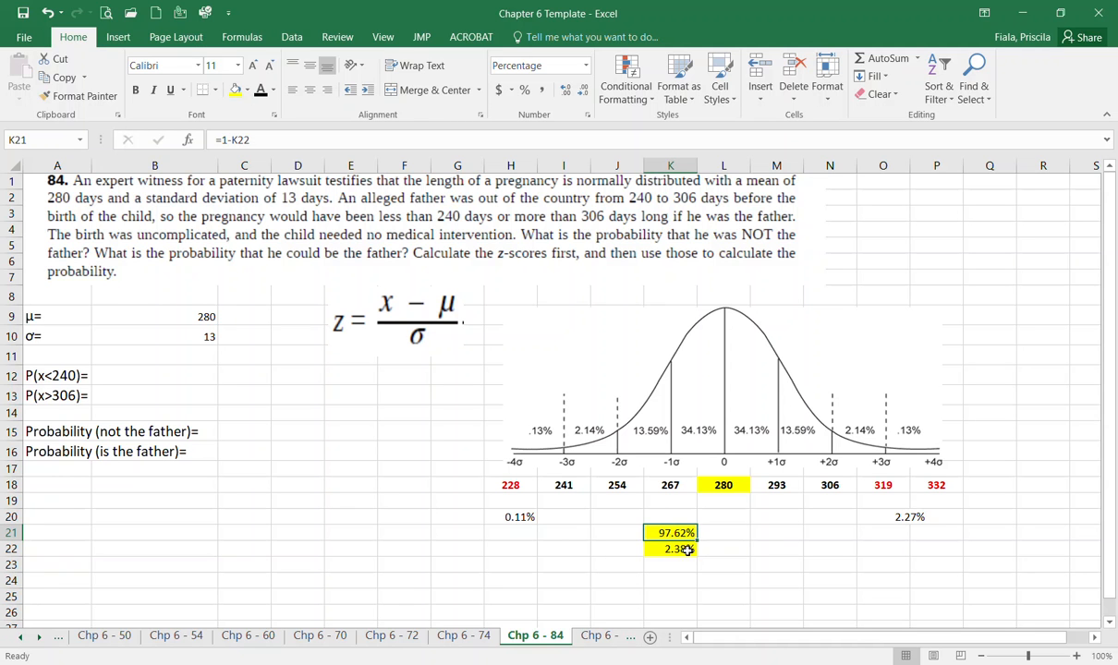
pyautogui.click(772, 529)
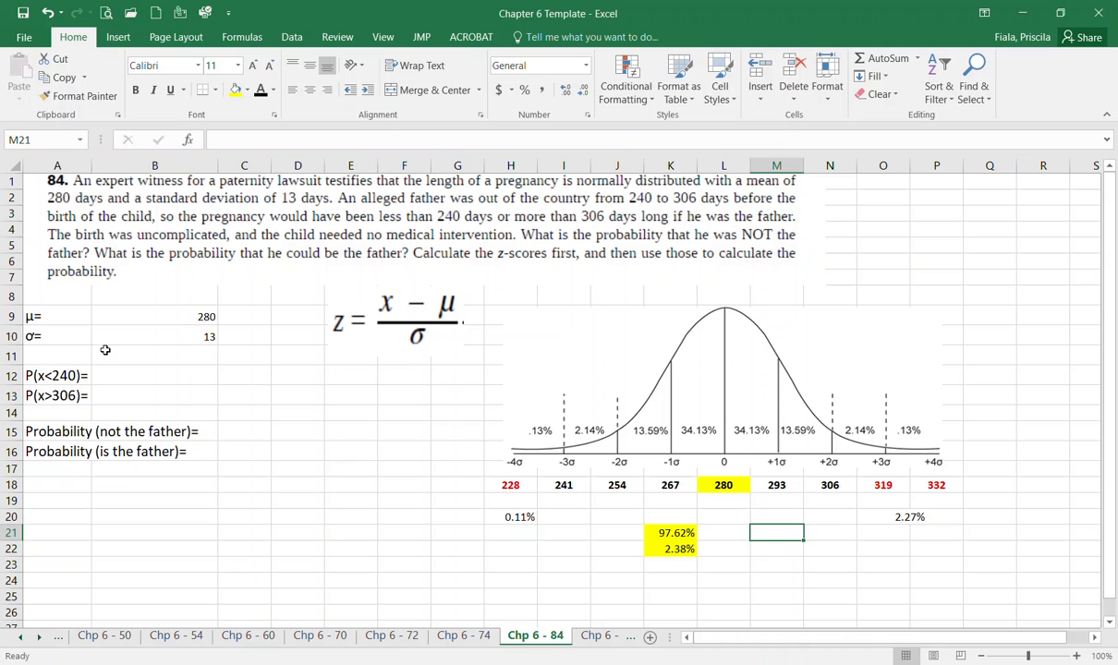
pyautogui.click(76, 374)
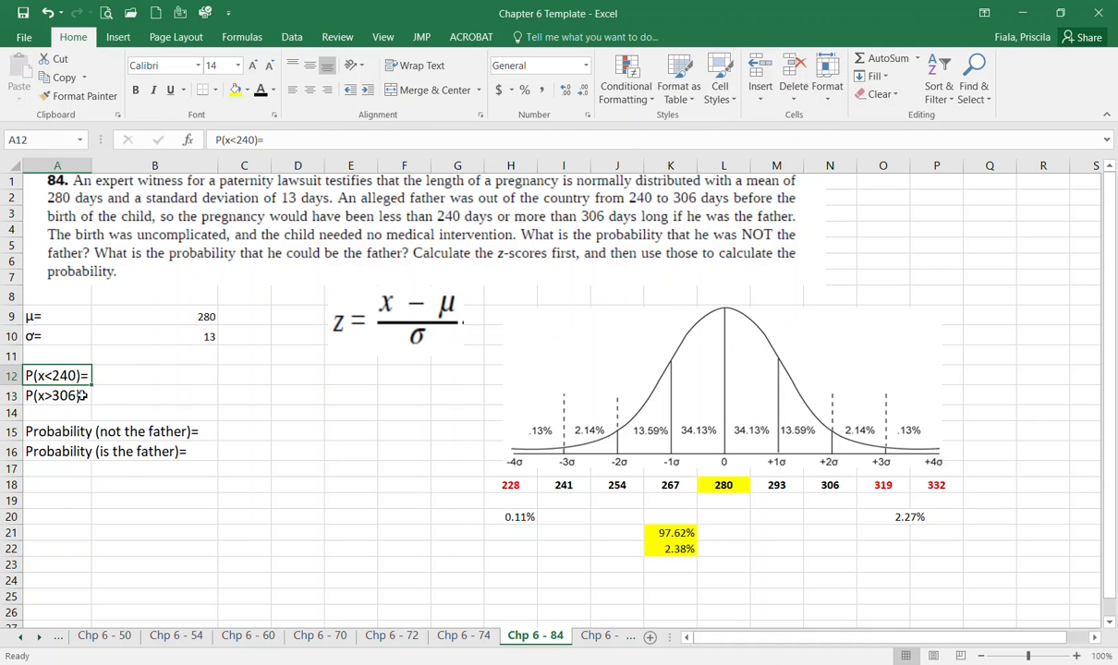
pyautogui.press('Down')
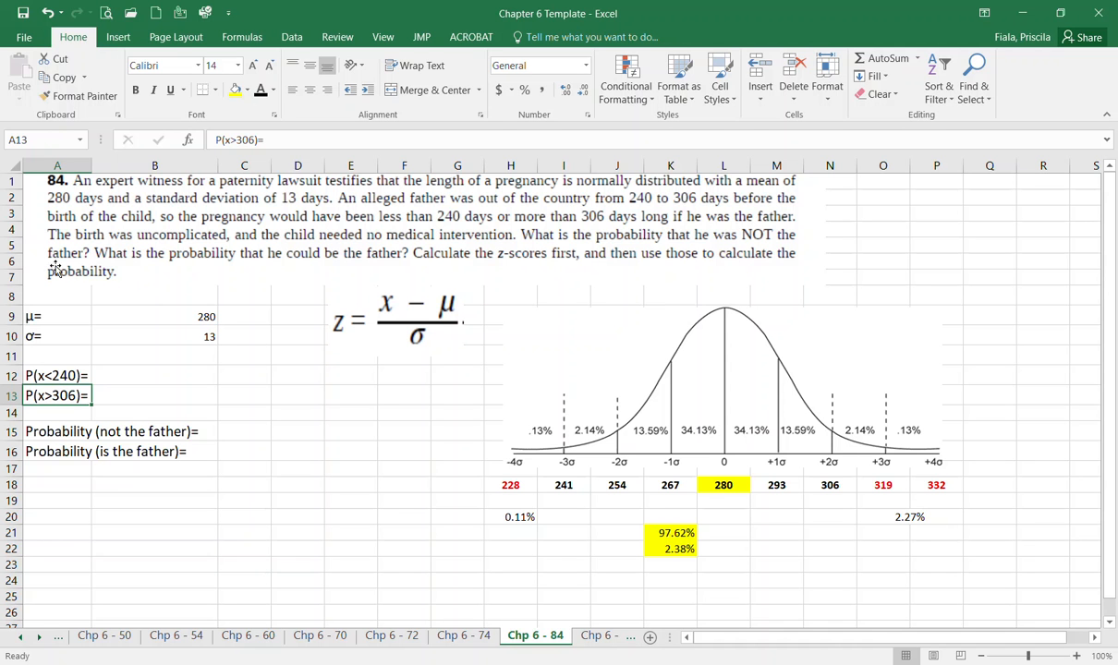
pyautogui.hotkey('alt', 'Tab')
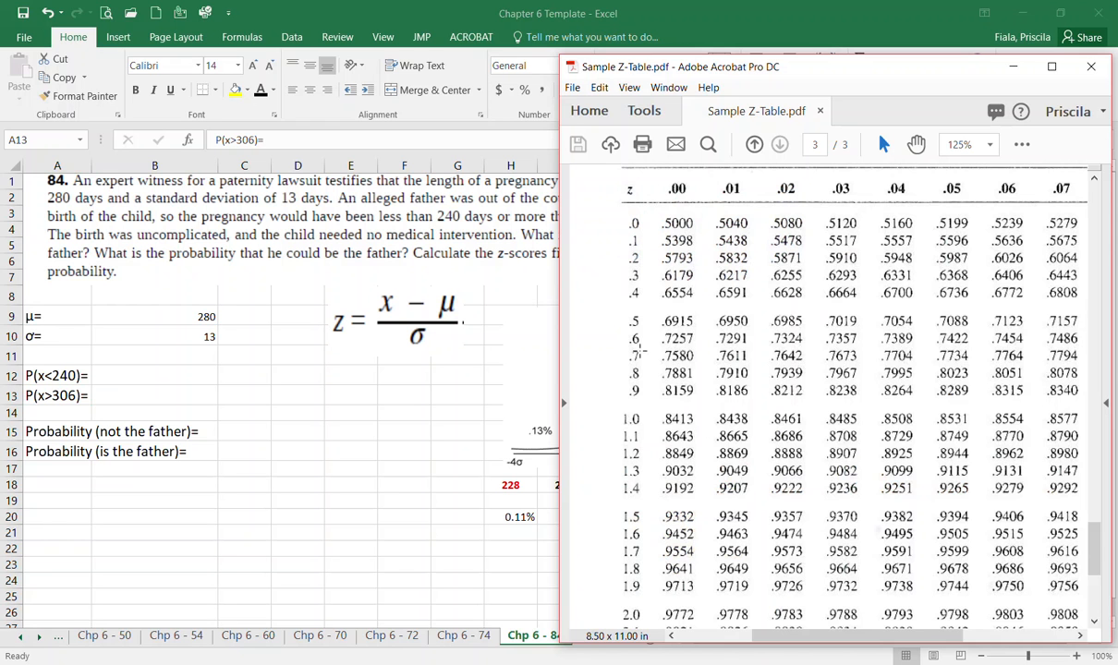
pyautogui.hotkey('alt', 'Tab')
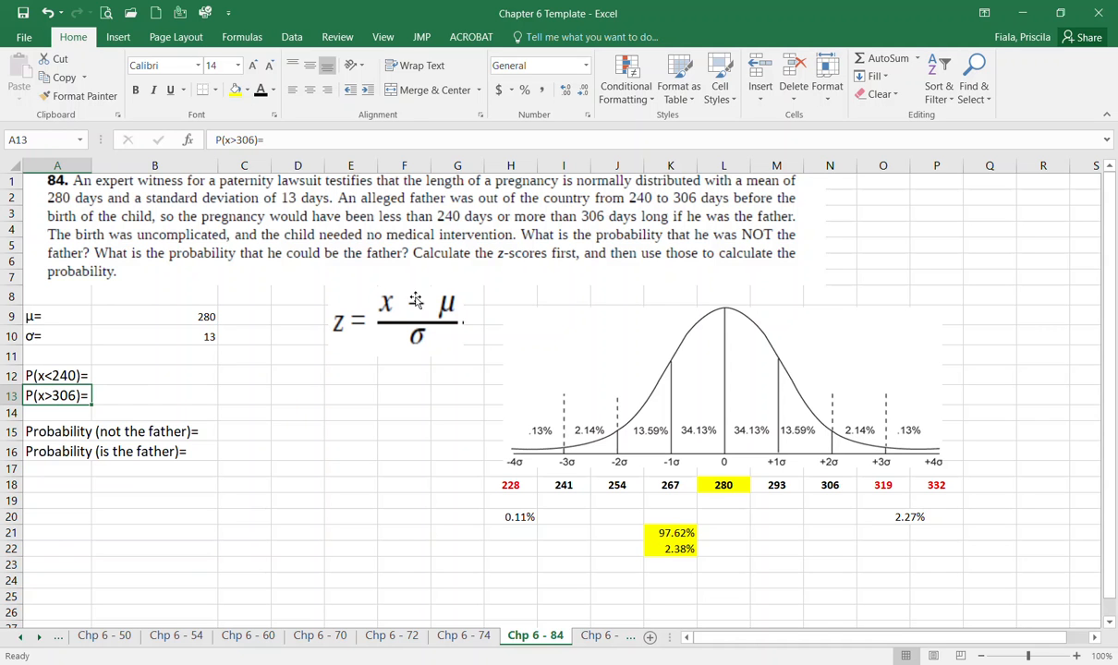
# Calculate the z-score for 240 days in B12 with the formula =(240-B9)/B10
pyautogui.click(176, 372)
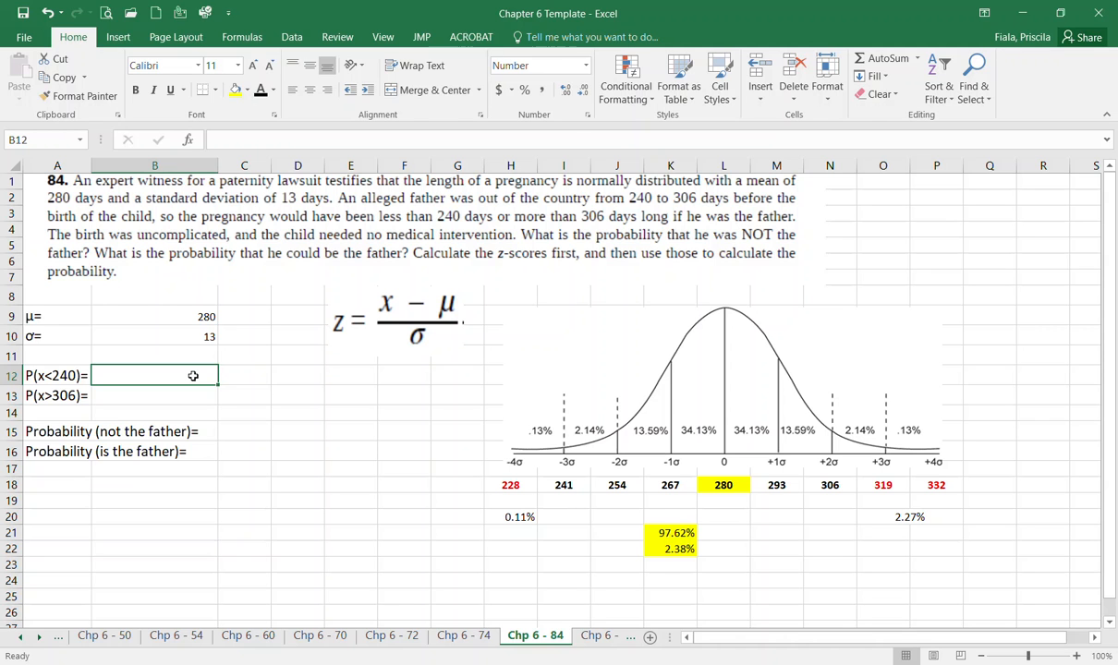
pyautogui.write('=(')
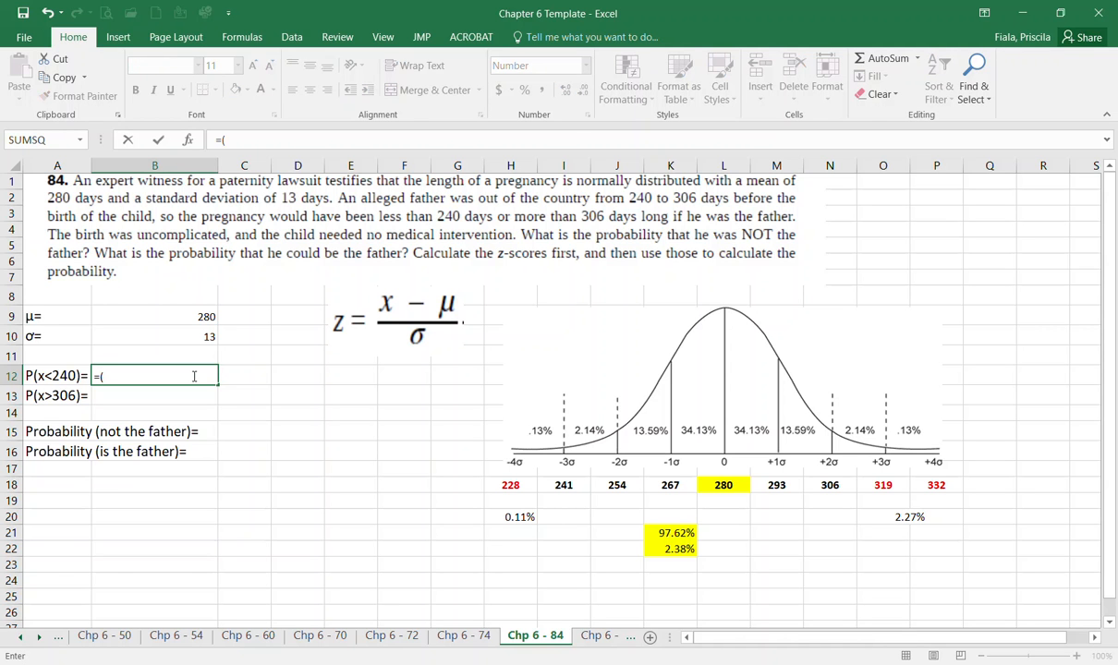
pyautogui.write('240-')
pyautogui.click(206, 317)
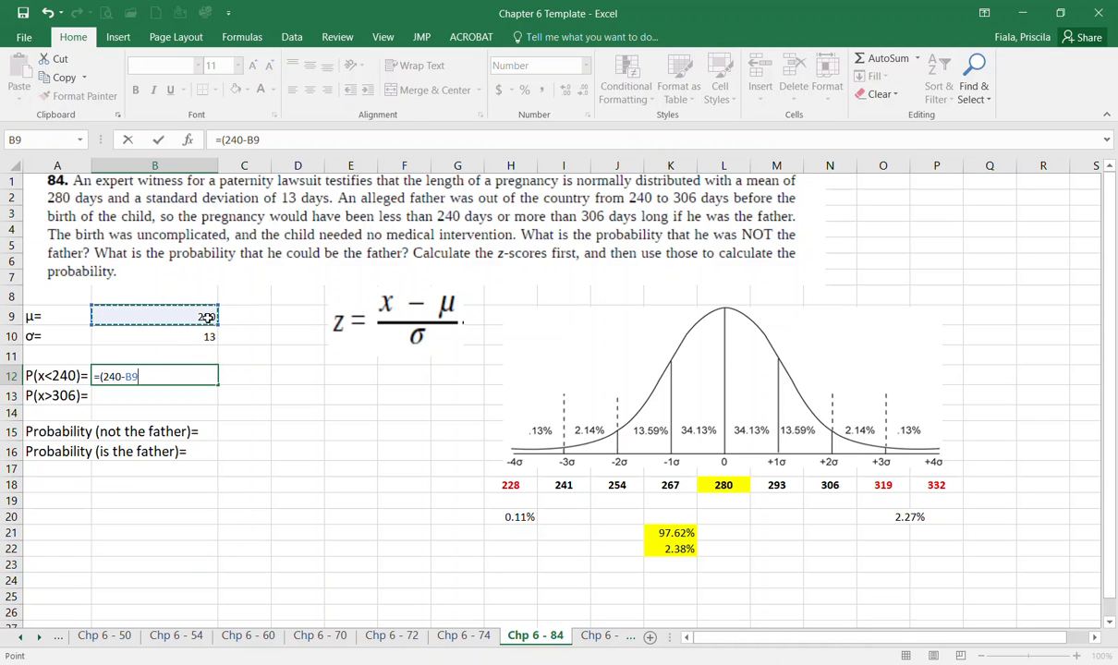
pyautogui.write(')')
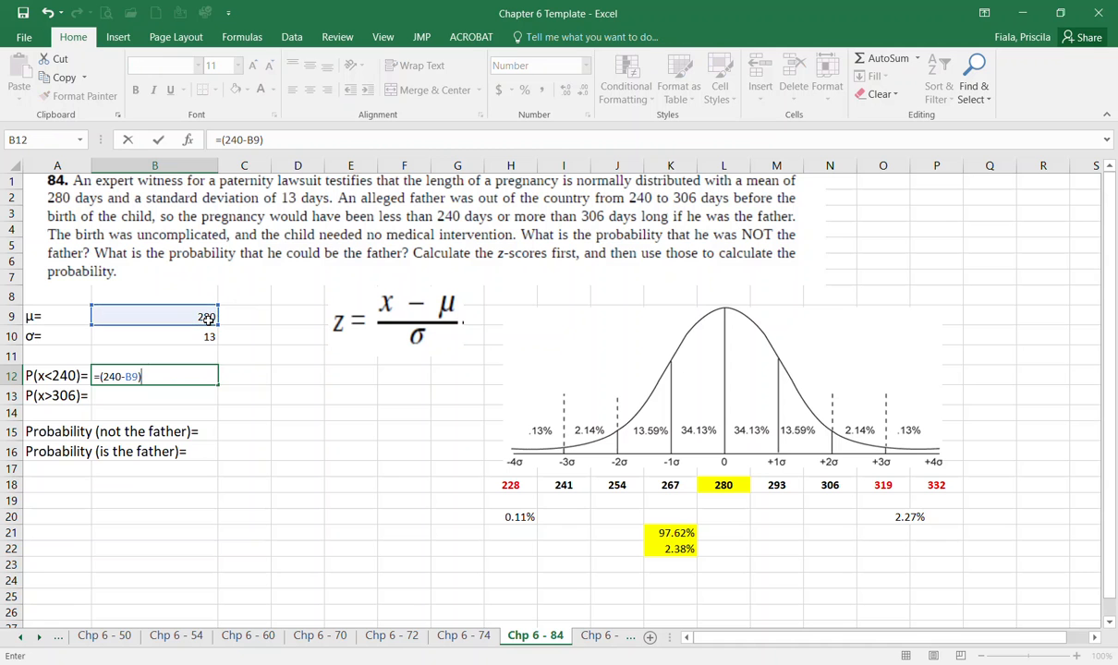
pyautogui.write('/')
pyautogui.click(206, 338)
pyautogui.press('Return')
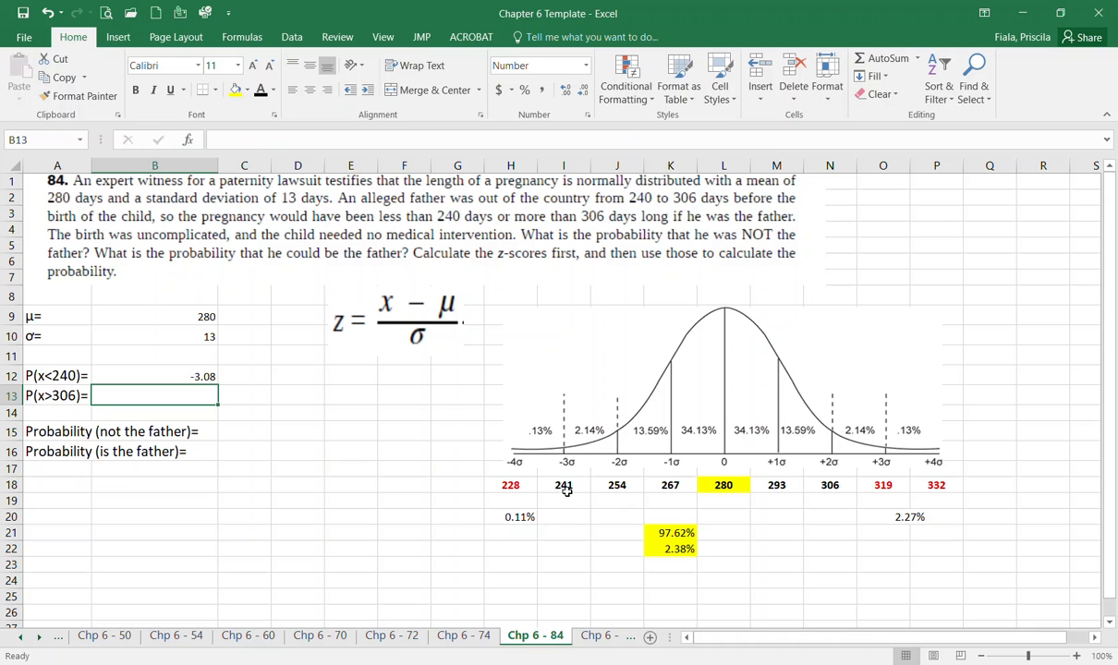
pyautogui.click(189, 372)
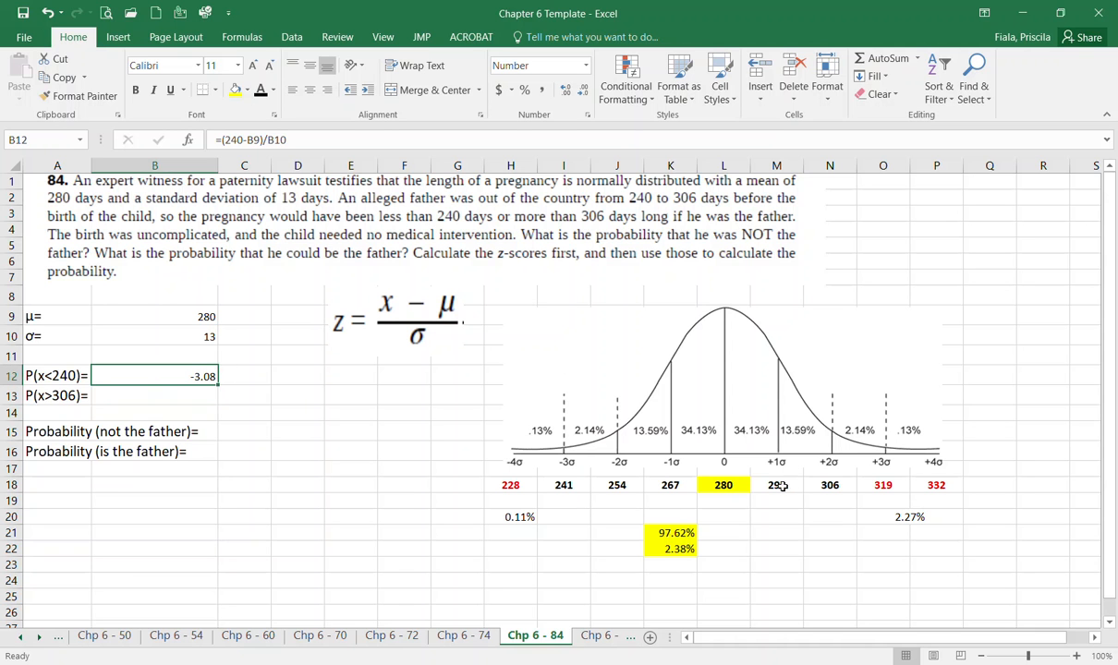
# Calculate the z-score for 306 days in B13 with the formula =(306-B9)/B10
pyautogui.click(831, 485)
pyautogui.click(832, 463)
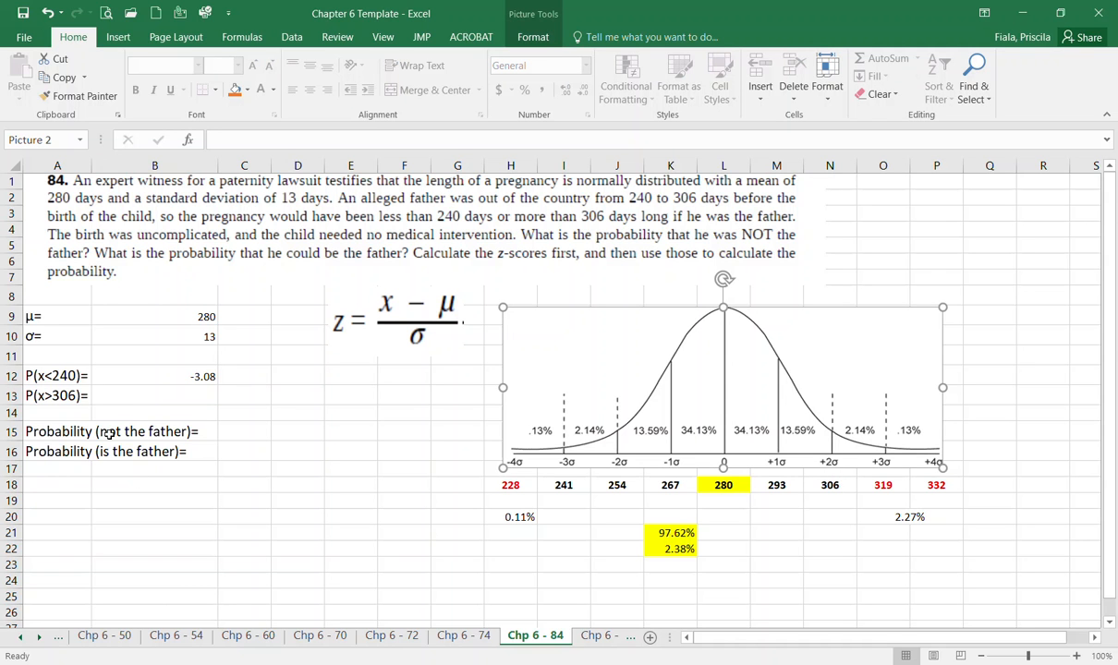
pyautogui.click(136, 395)
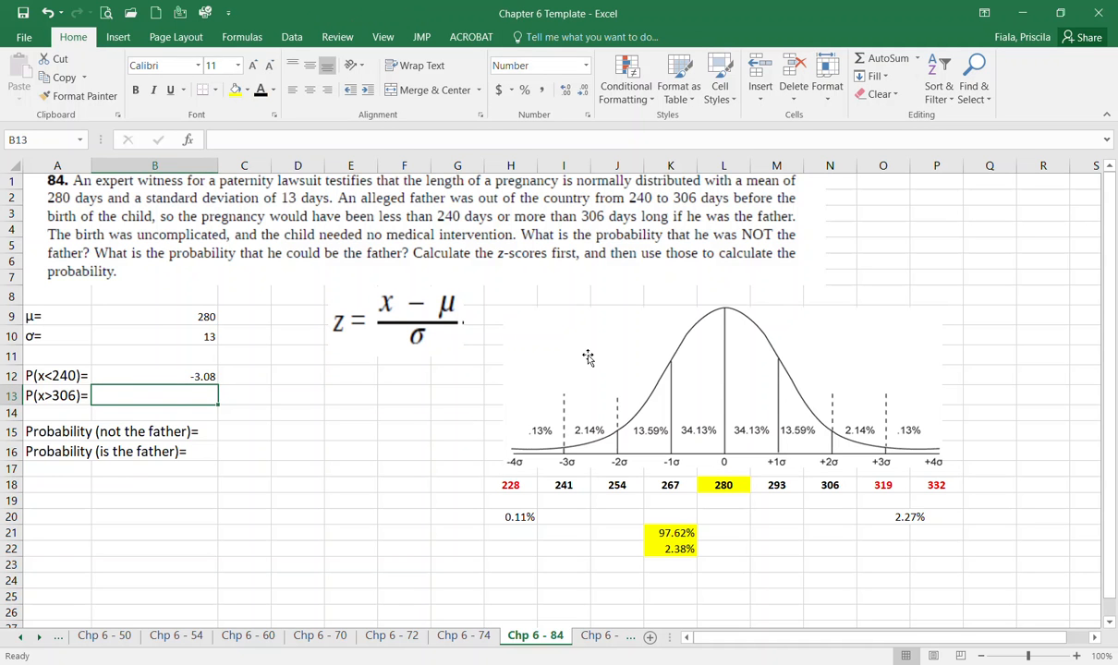
pyautogui.write('(')
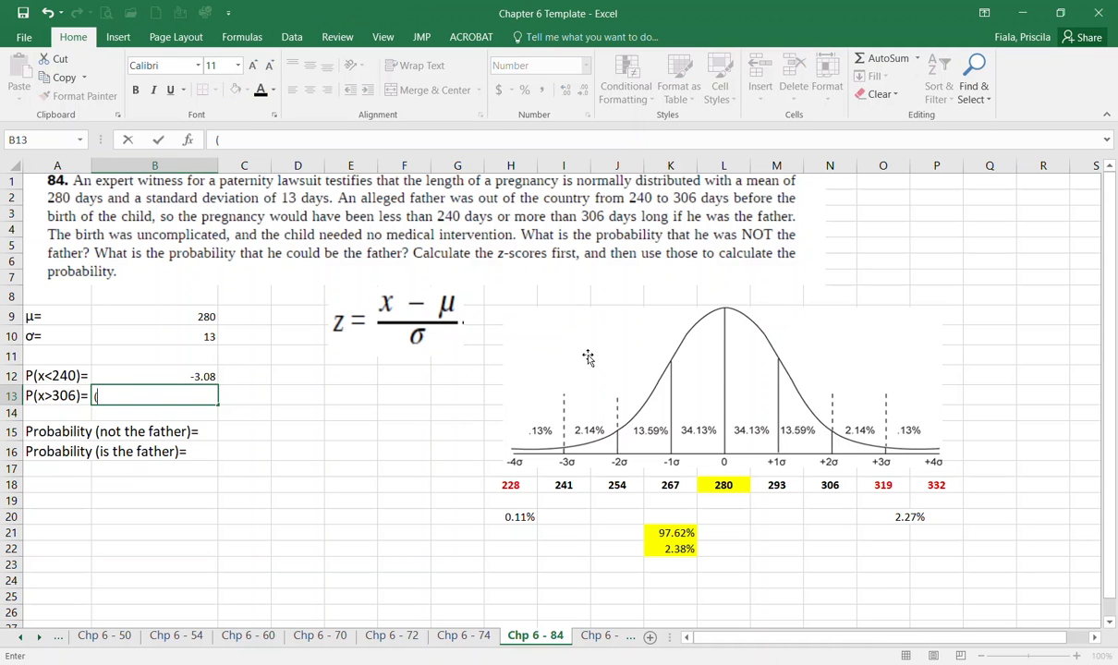
pyautogui.write('=(3')
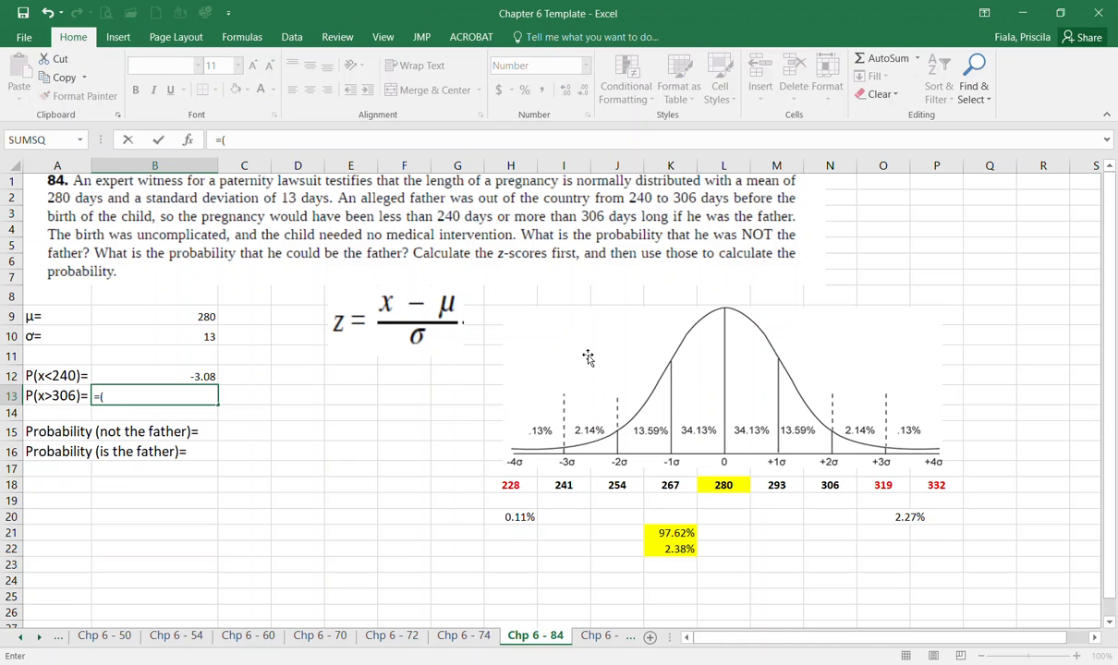
pyautogui.write('06-')
pyautogui.click(150, 320)
pyautogui.write(')/')
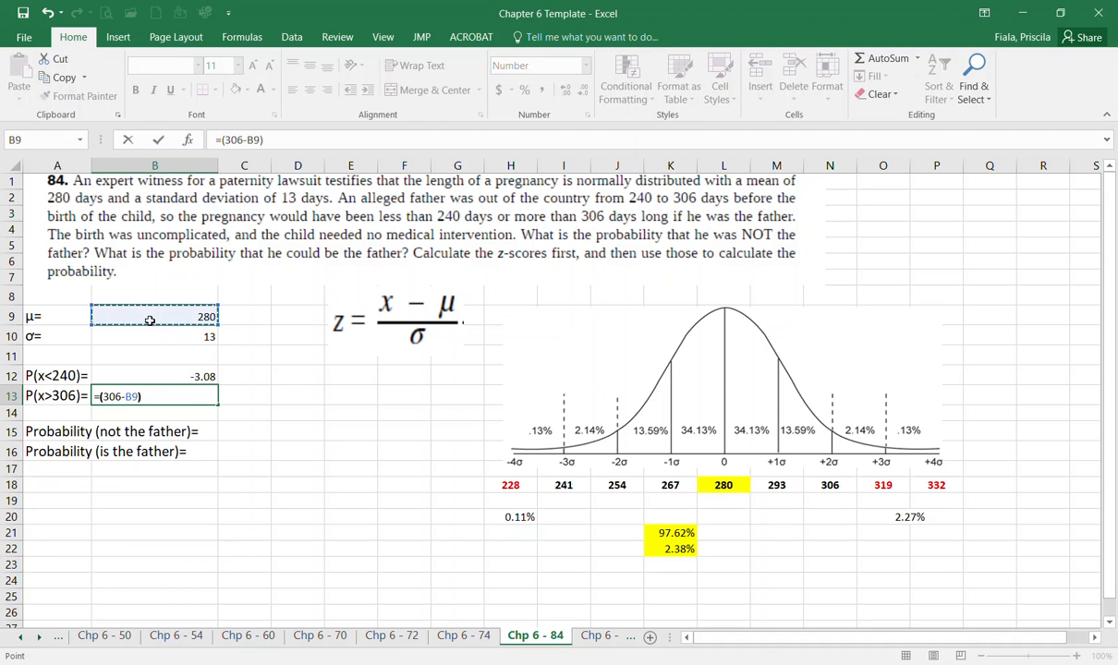
pyautogui.click(208, 338)
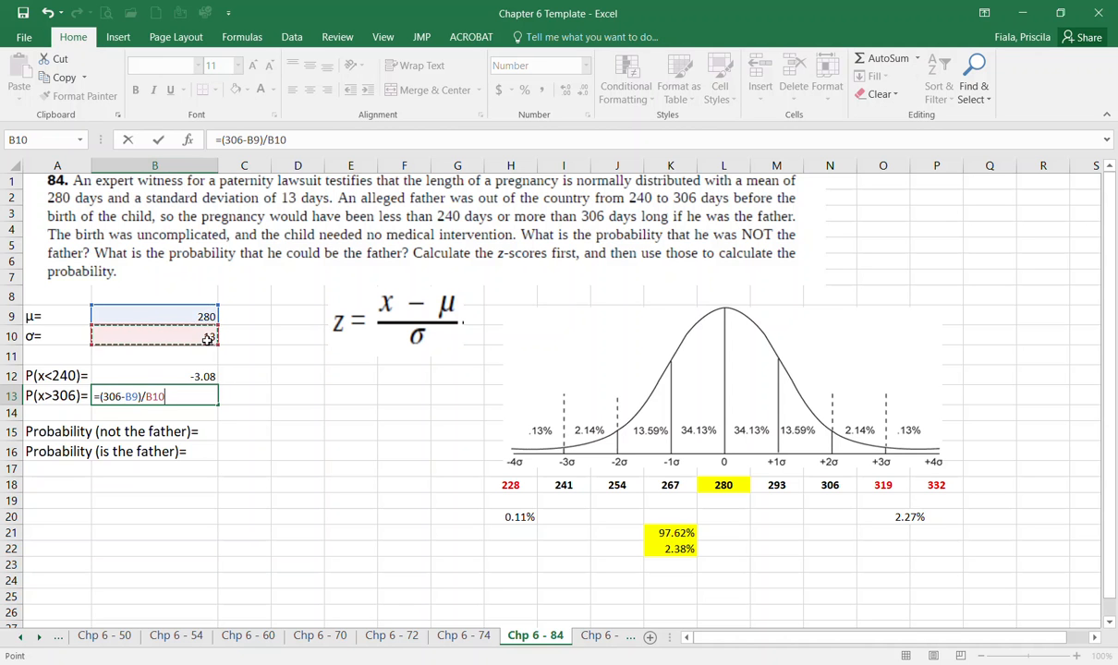
pyautogui.press('Return')
pyautogui.click(201, 394)
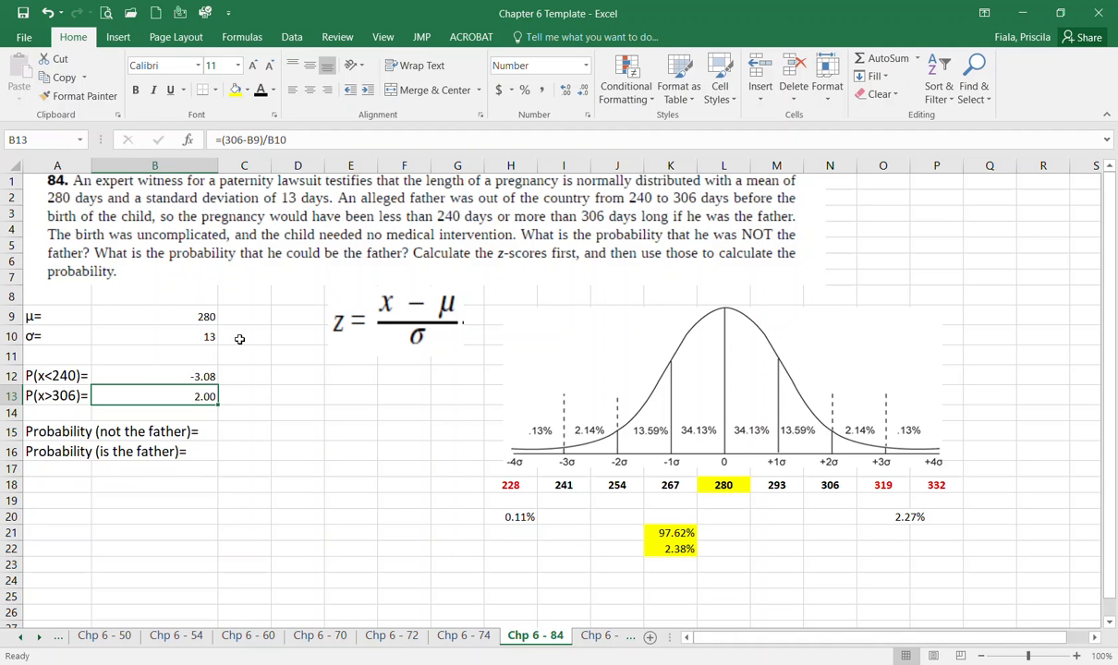
# Switch to Sample Z-Table.pdf in Adobe Acrobat and look up the cumulative probability for the 240-day z-score in the negative z-table
pyautogui.click(250, 429)
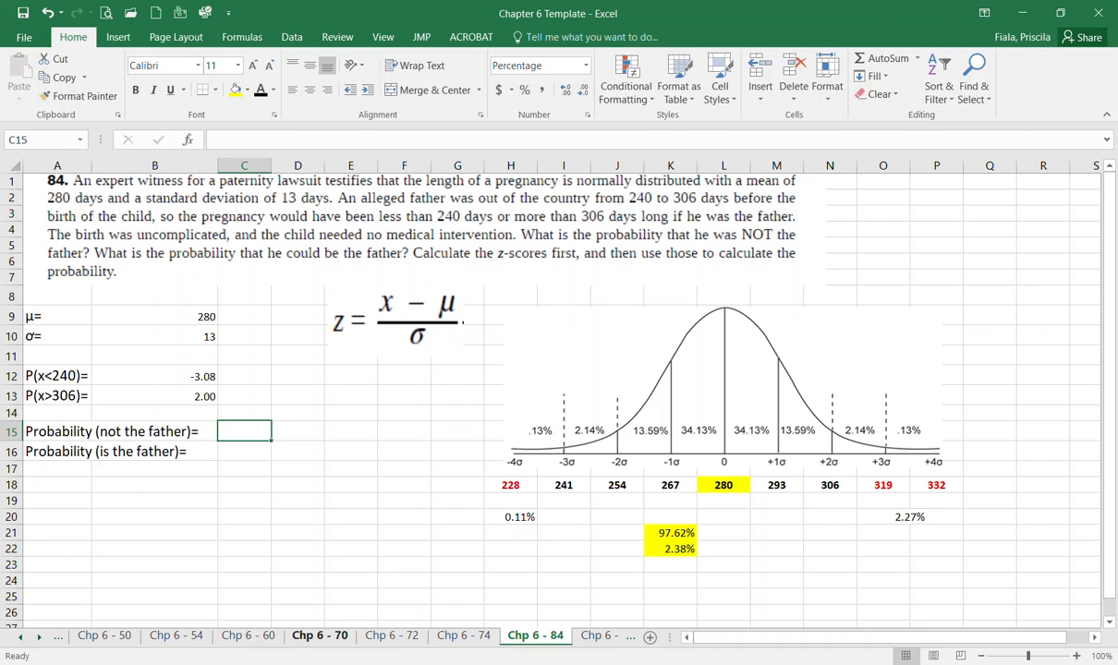
pyautogui.hotkey('alt', 'Tab')
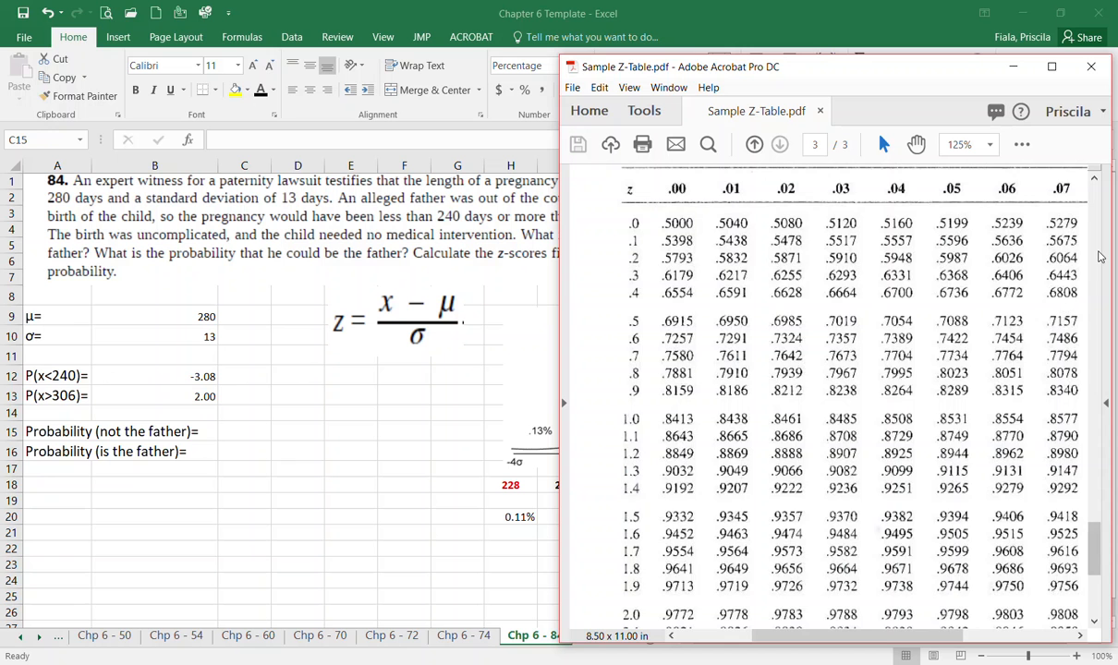
pyautogui.scroll(10, 1099, 256)
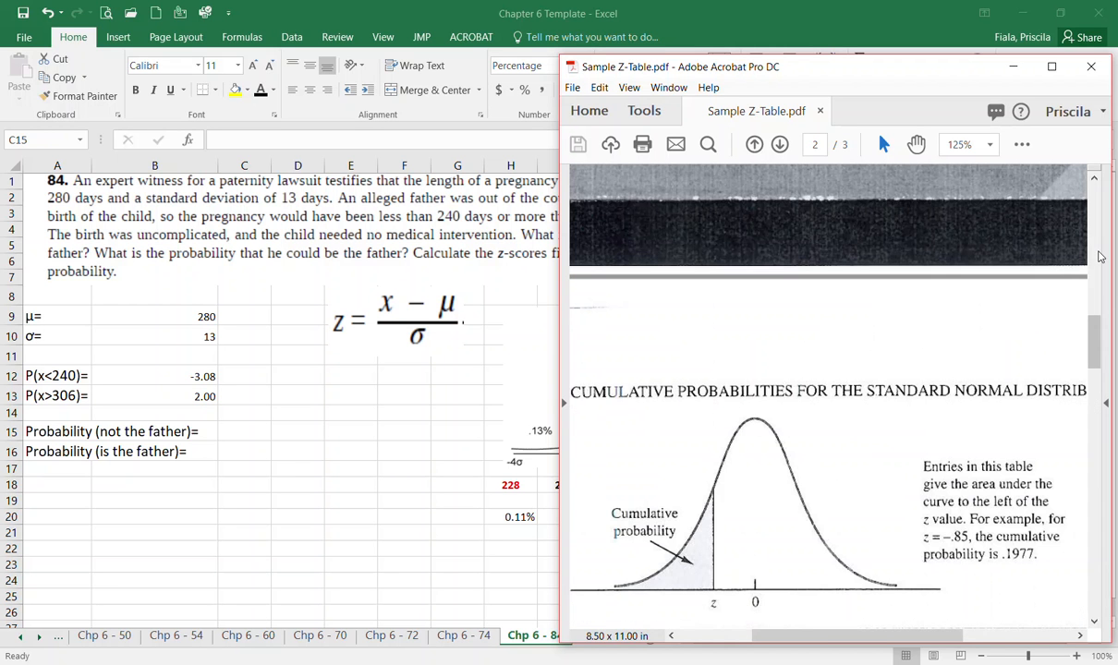
pyautogui.scroll(-5, 1099, 259)
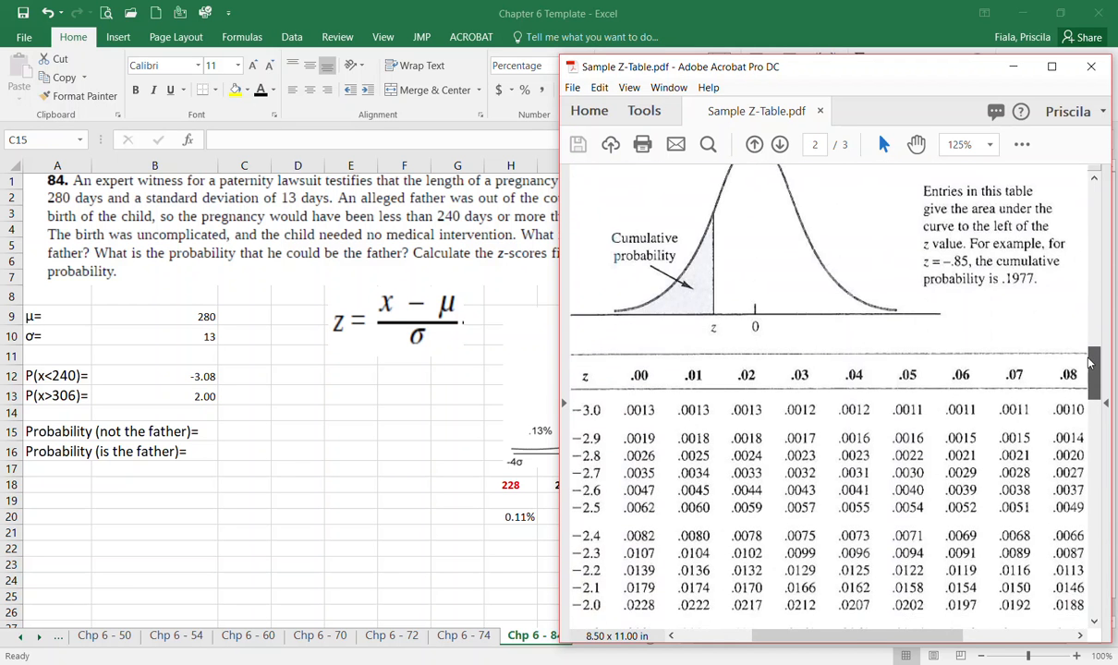
pyautogui.scroll(-1, 1090, 363)
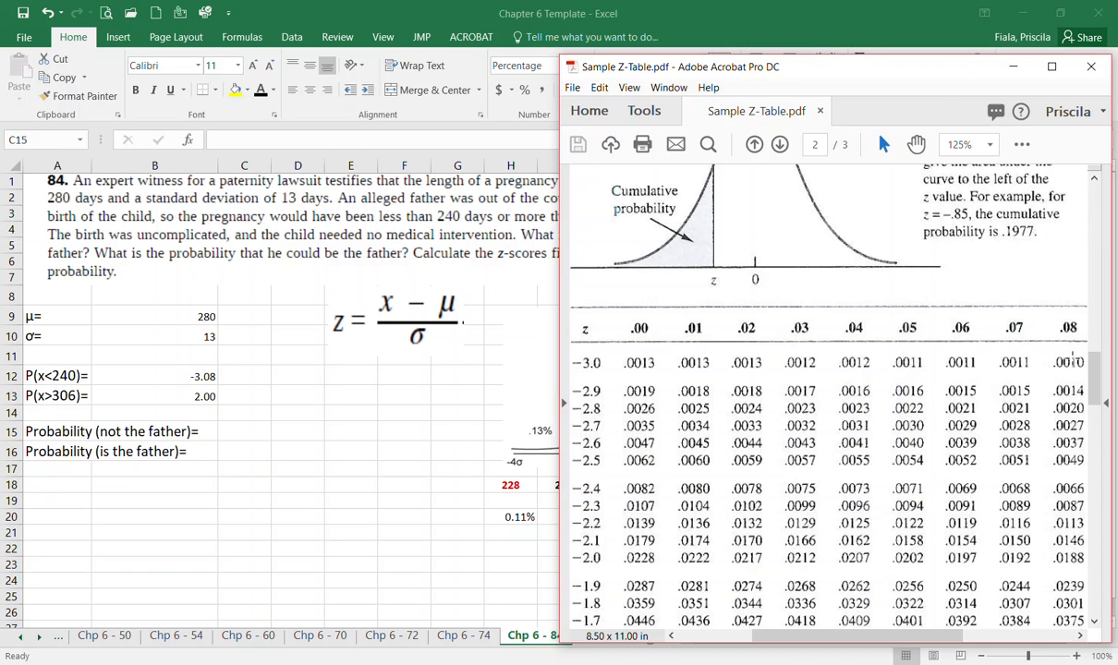
# Display the z-scores in B12 and B13 with three decimal places
pyautogui.click(252, 427)
pyautogui.click(208, 374)
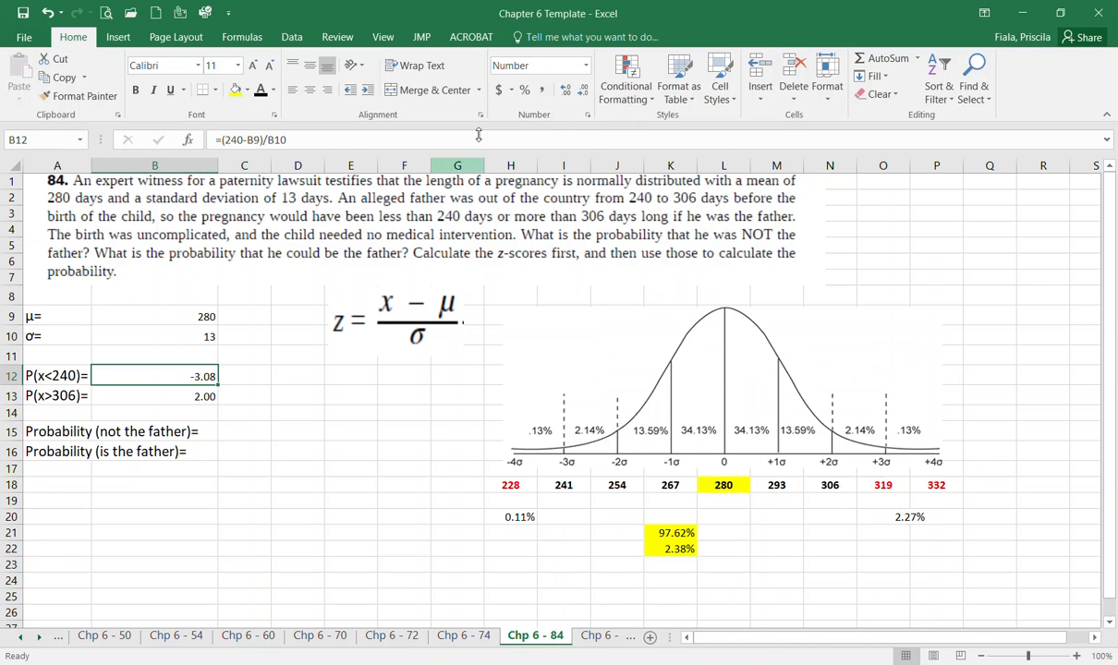
pyautogui.click(566, 90)
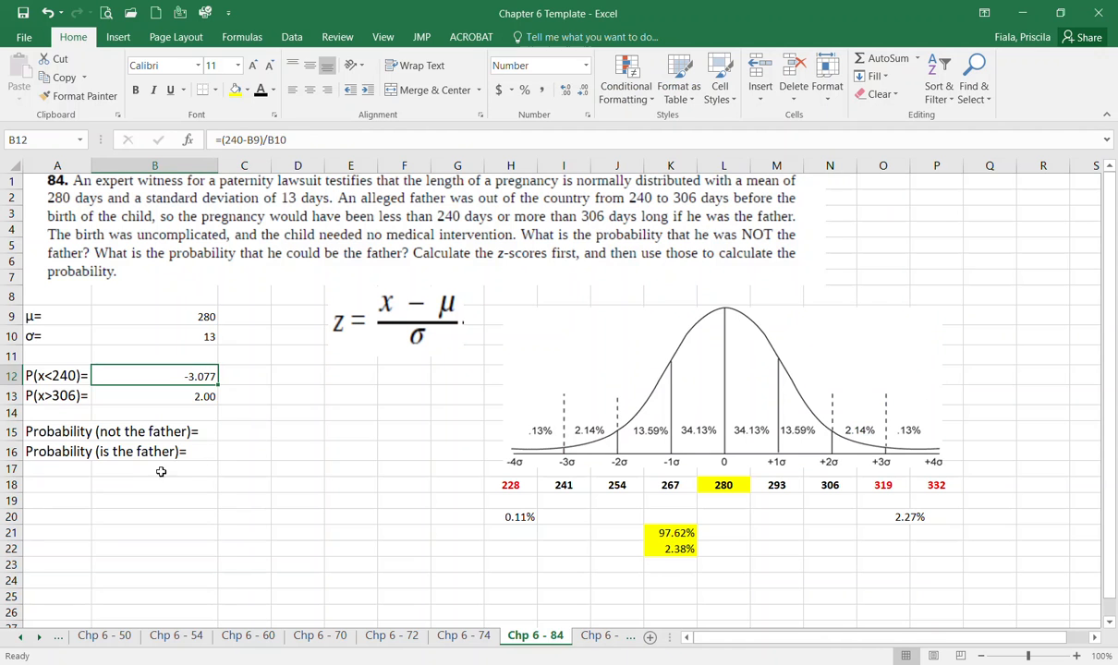
pyautogui.click(171, 396)
pyautogui.click(565, 89)
# Check the z-table again and enter .0010 in C12 as the cumulative probability for the 240-day z-score
pyautogui.hotkey('alt', 'Tab')
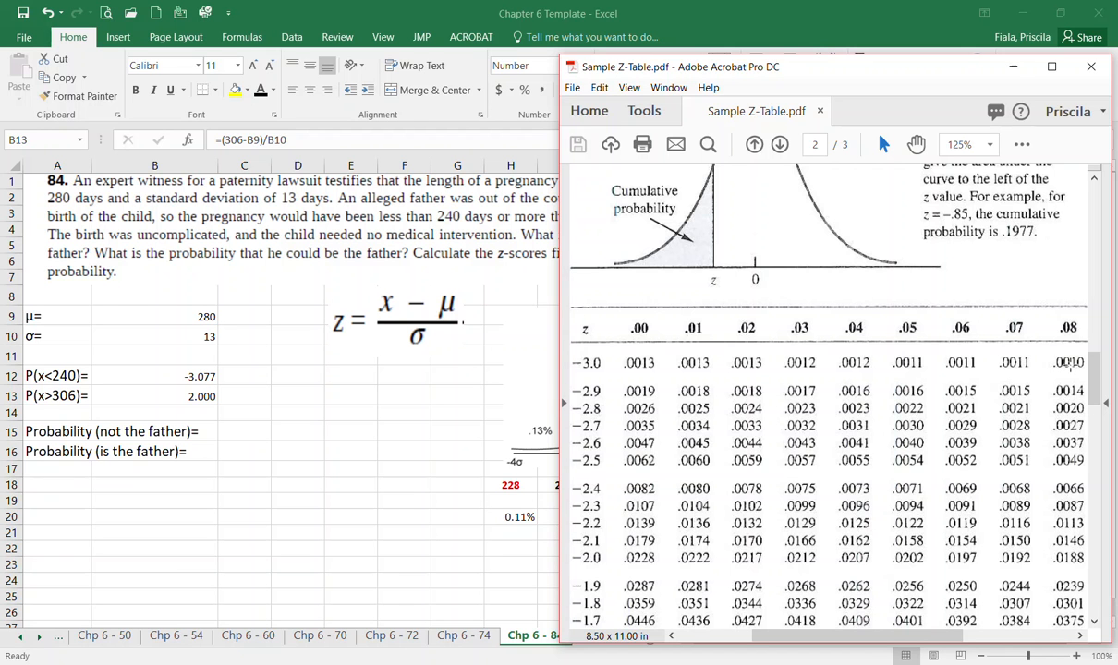
pyautogui.click(285, 417)
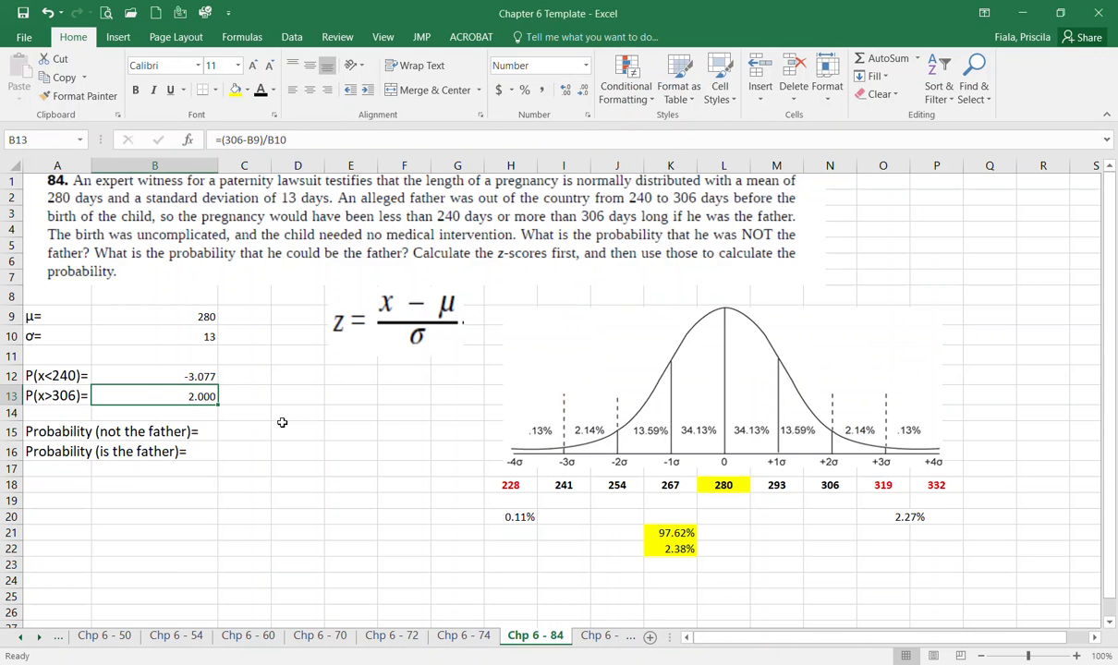
pyautogui.moveTo(249, 358); pyautogui.dragTo(246, 377)
pyautogui.click(245, 377)
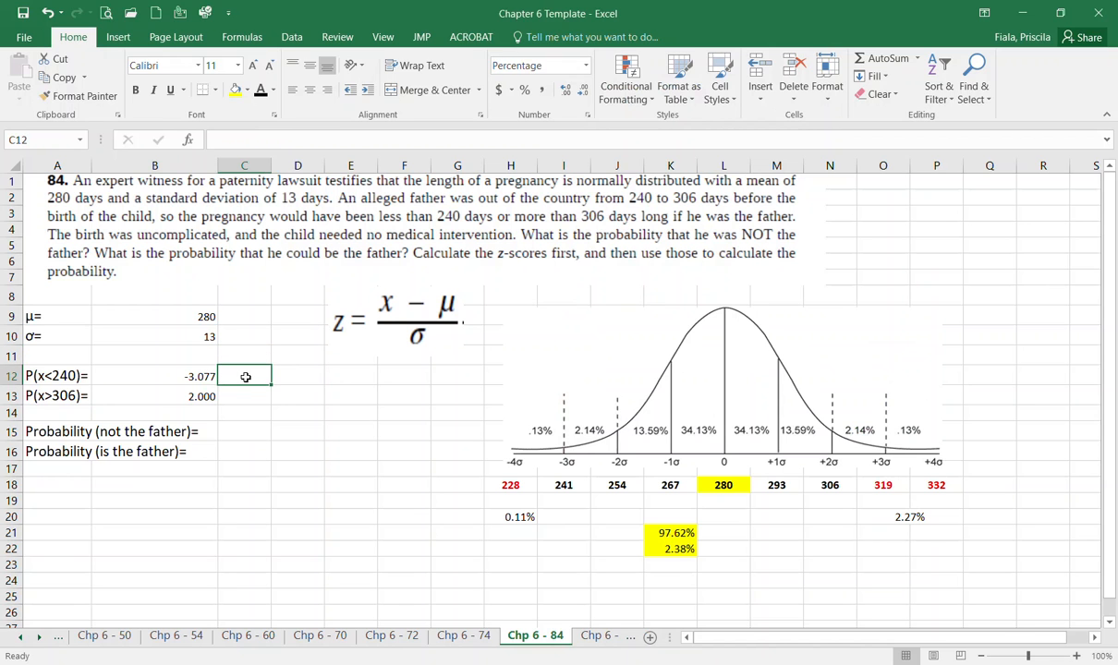
pyautogui.write('.0010')
pyautogui.press('Return')
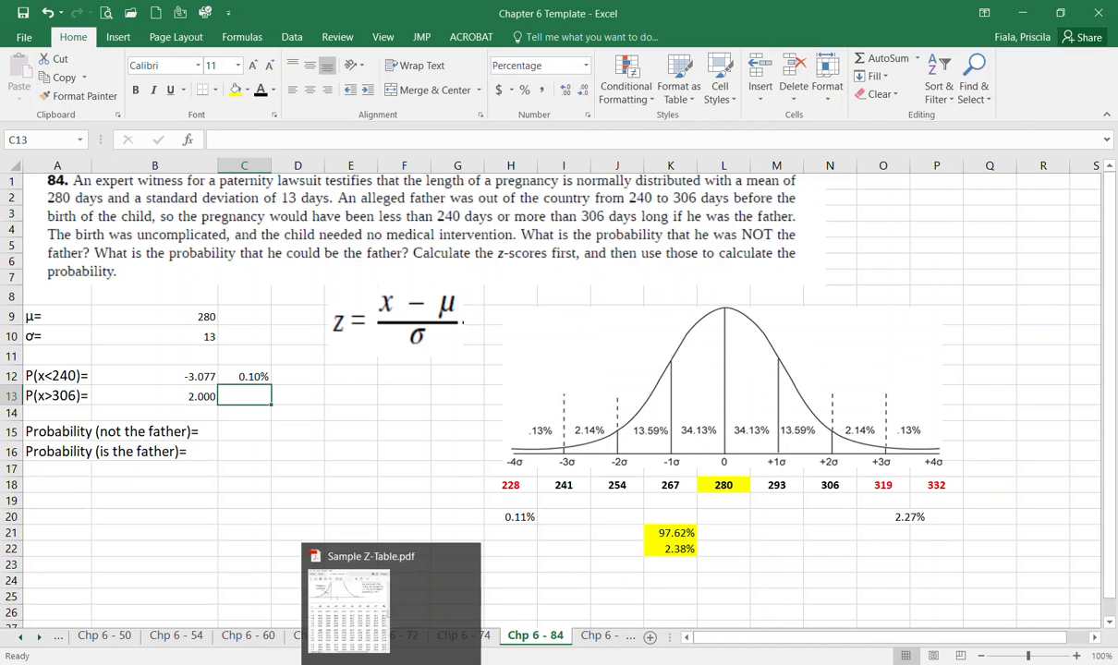
# Look up z = 2.00 in the positive table of Sample Z-Table.pdf and enter its cumulative probability .9772 in C13
pyautogui.click(377, 624)
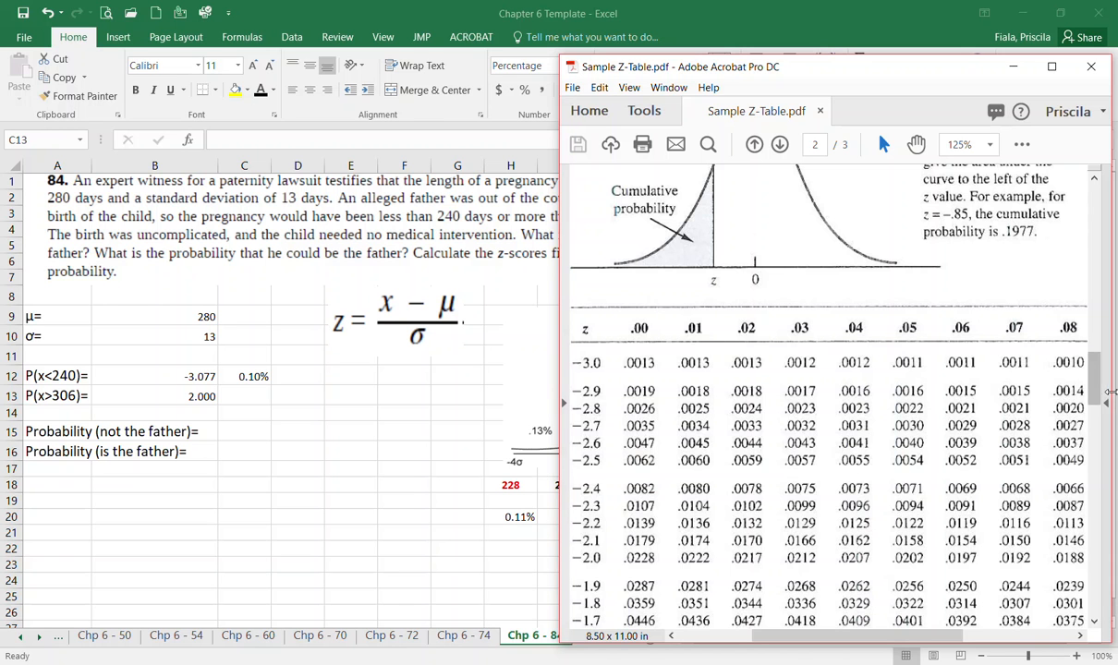
pyautogui.moveTo(1093, 377); pyautogui.dragTo(1094, 545)
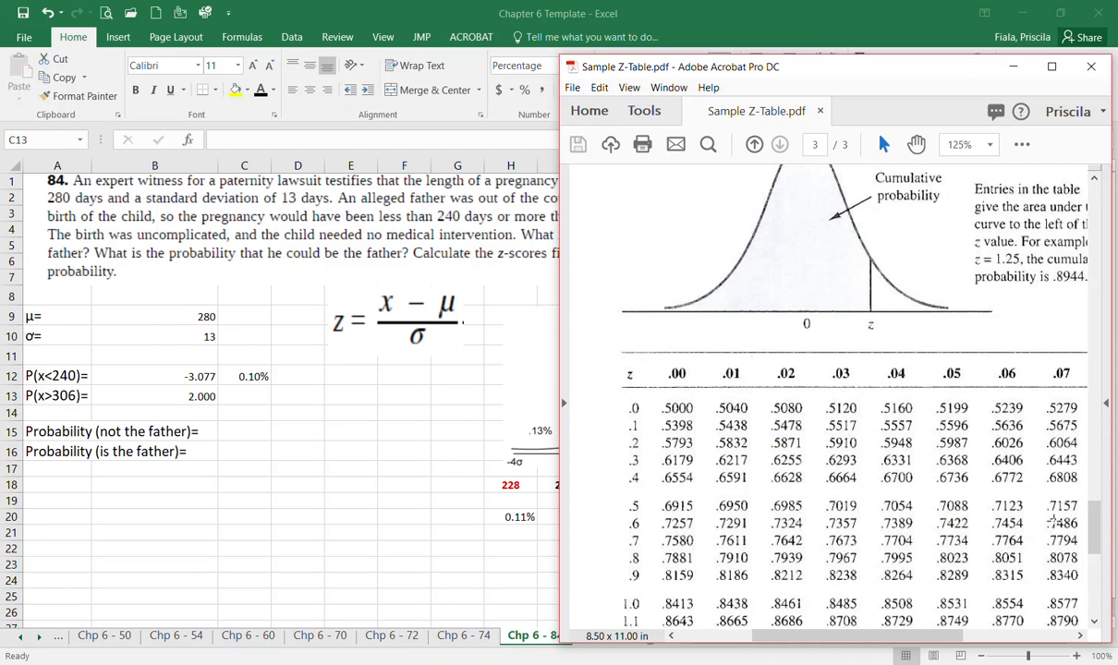
pyautogui.moveTo(1093, 508); pyautogui.dragTo(1094, 513)
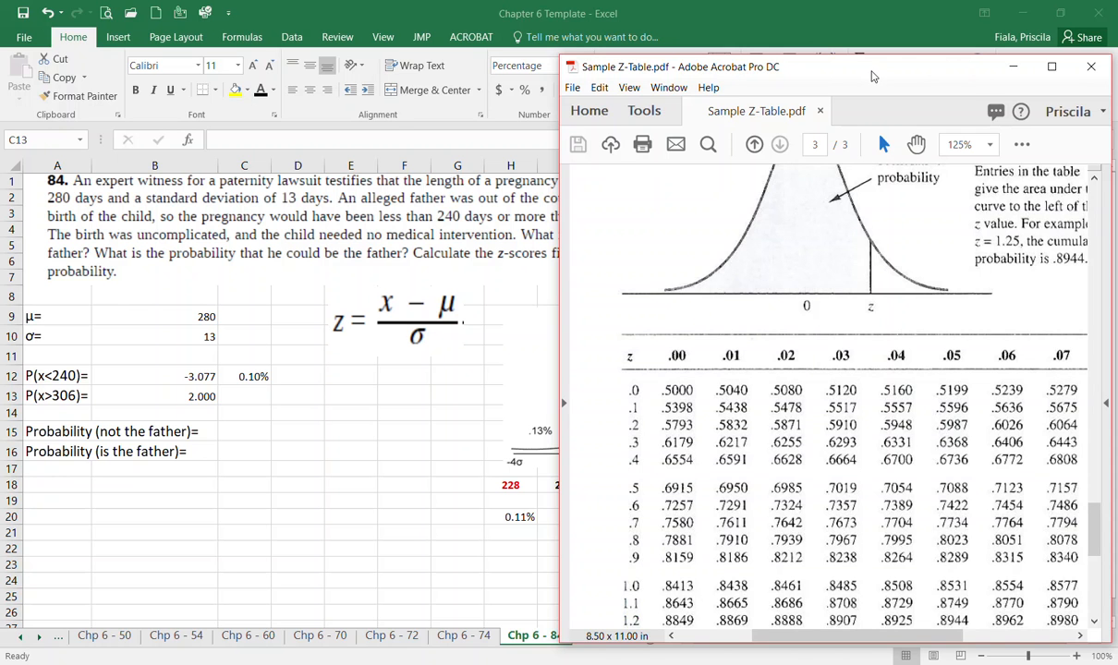
pyautogui.moveTo(872, 70); pyautogui.dragTo(292, 77)
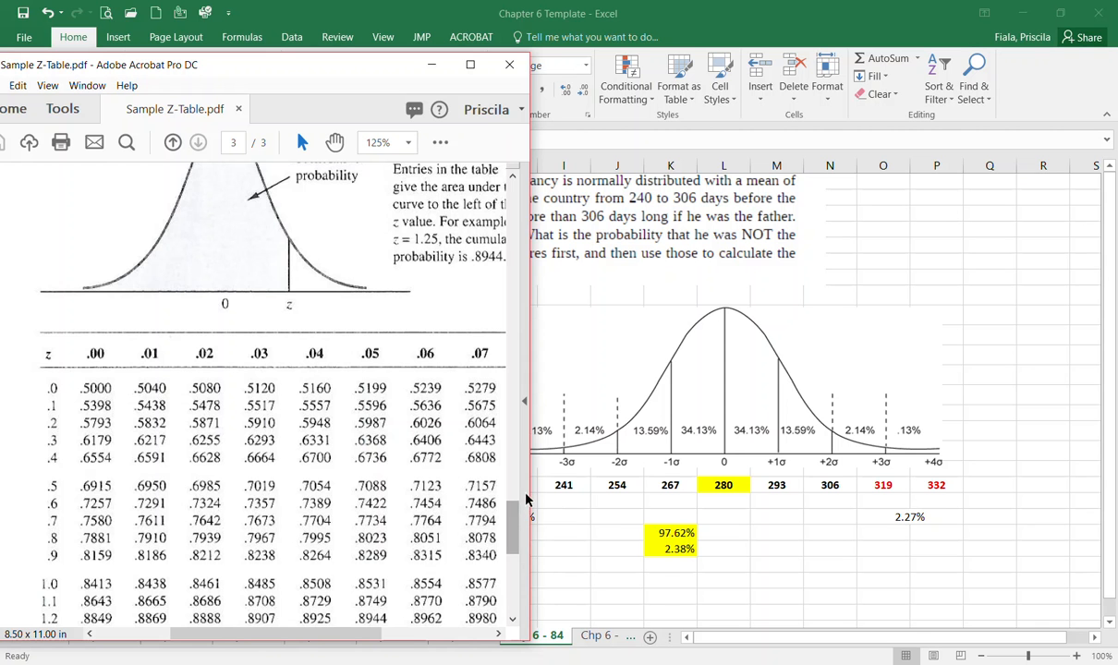
pyautogui.moveTo(276, 65); pyautogui.dragTo(833, 40)
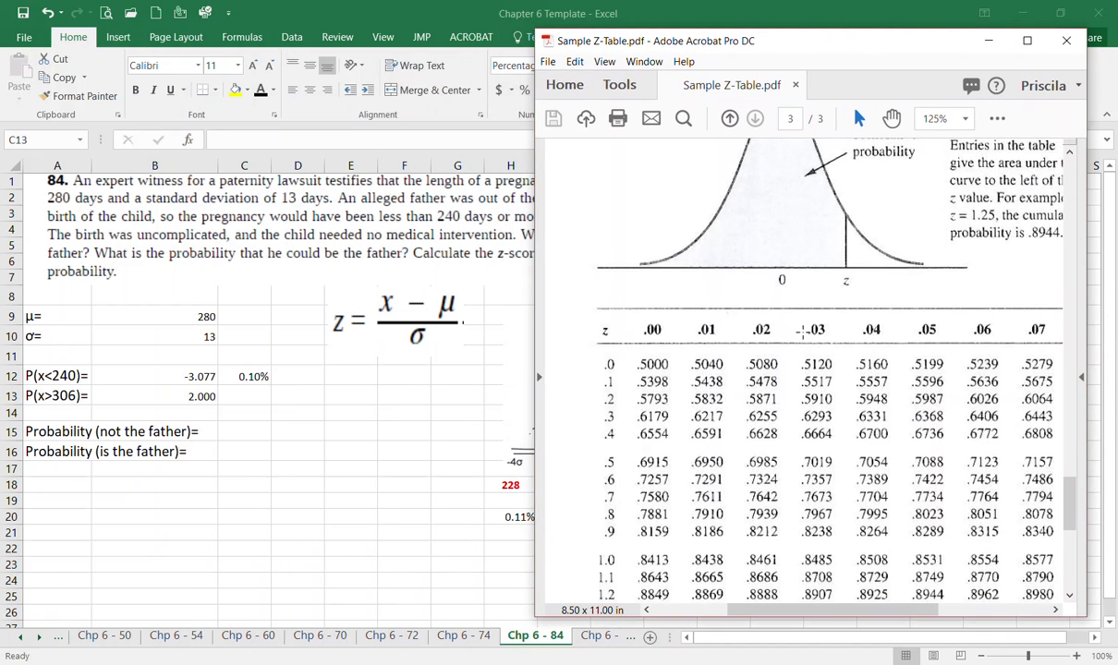
pyautogui.scroll(-3, 1071, 534)
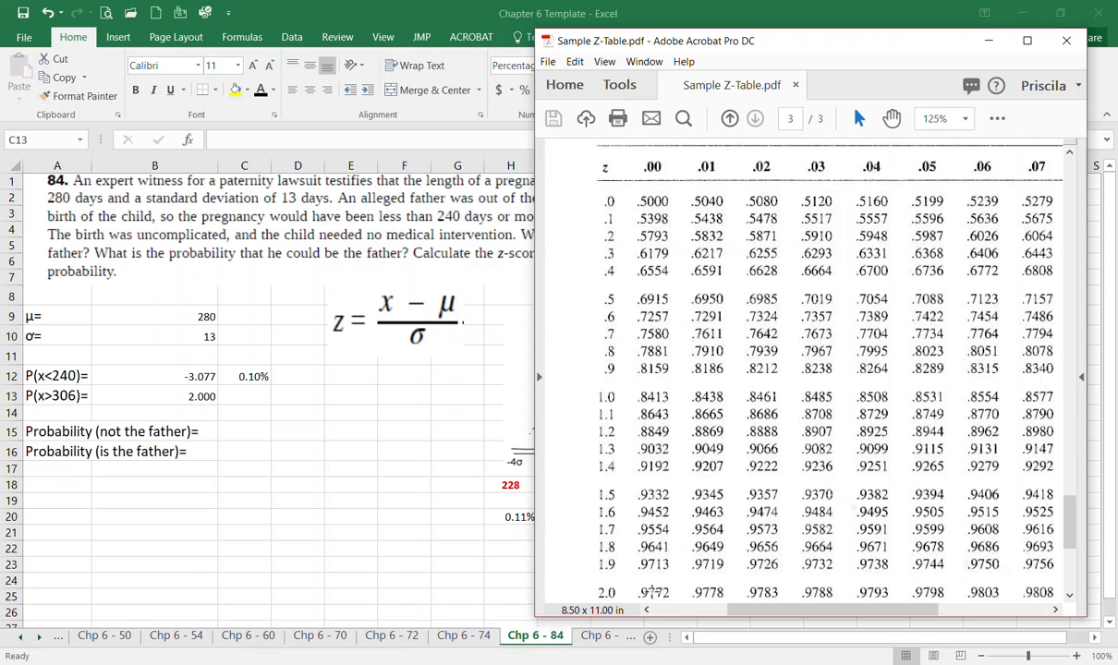
pyautogui.moveTo(850, 48); pyautogui.dragTo(291, 91)
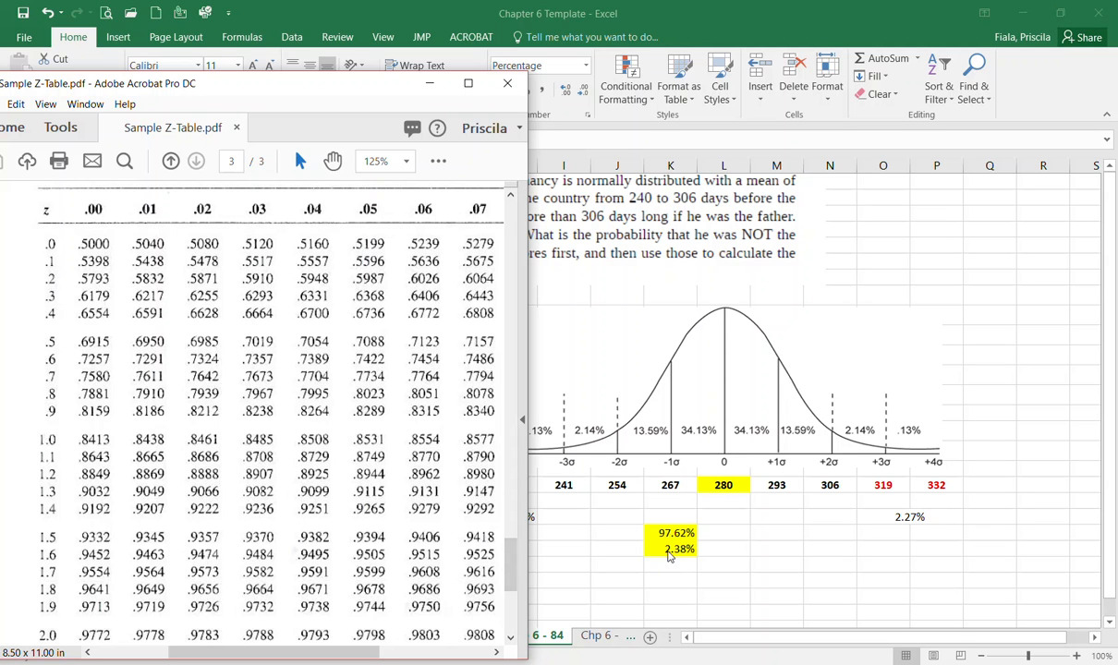
pyautogui.click(549, 515)
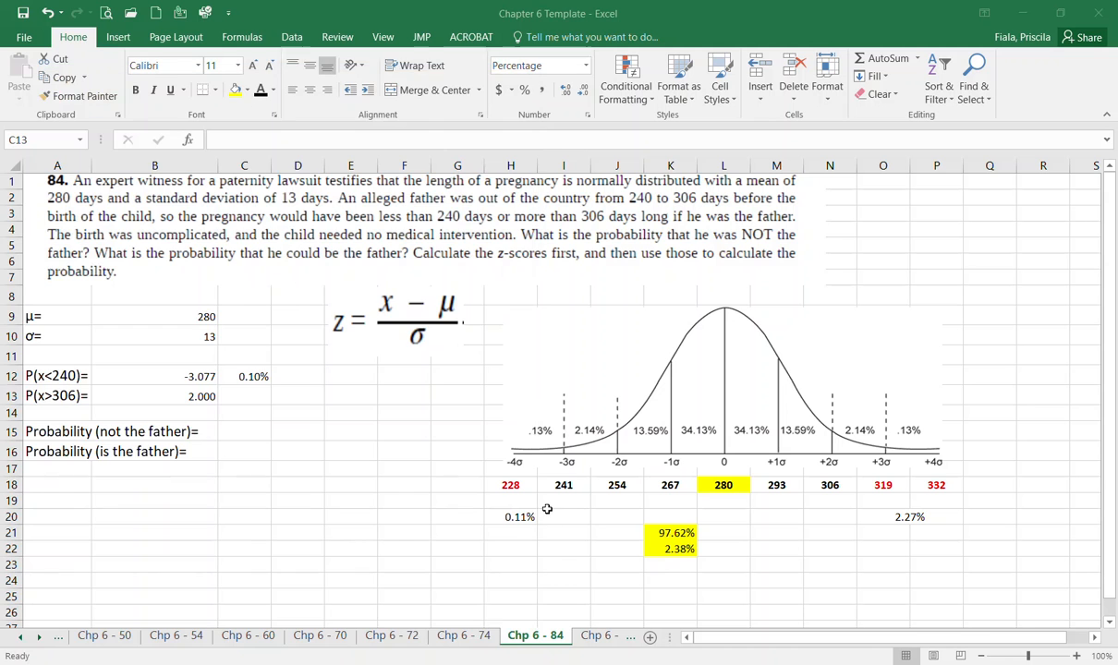
pyautogui.write('.9772')
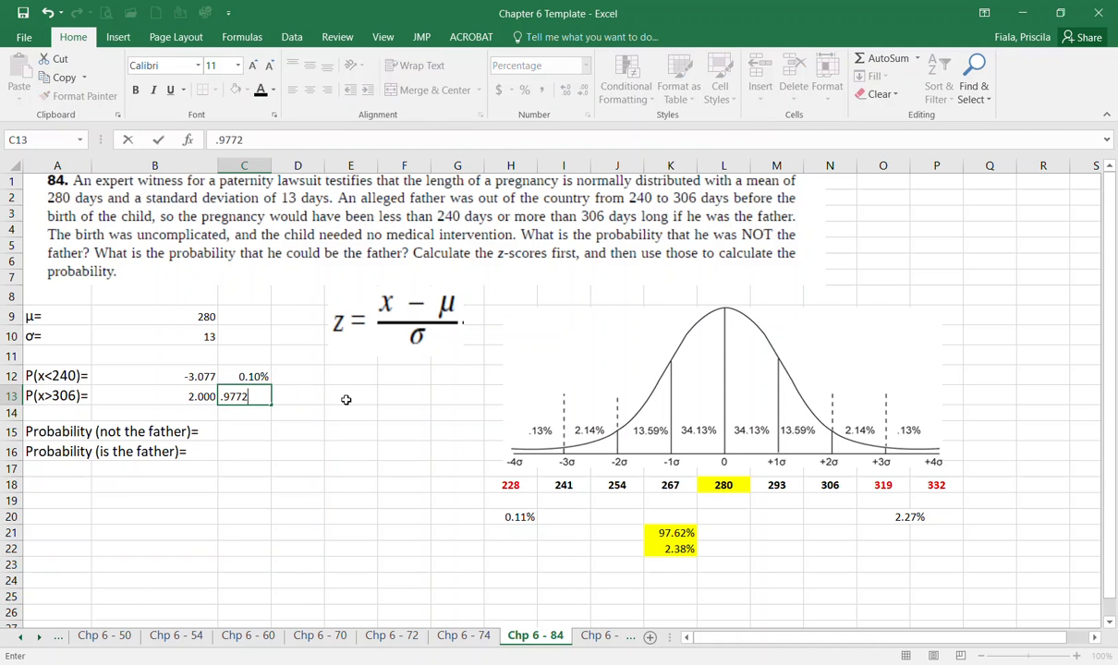
pyautogui.press('Return')
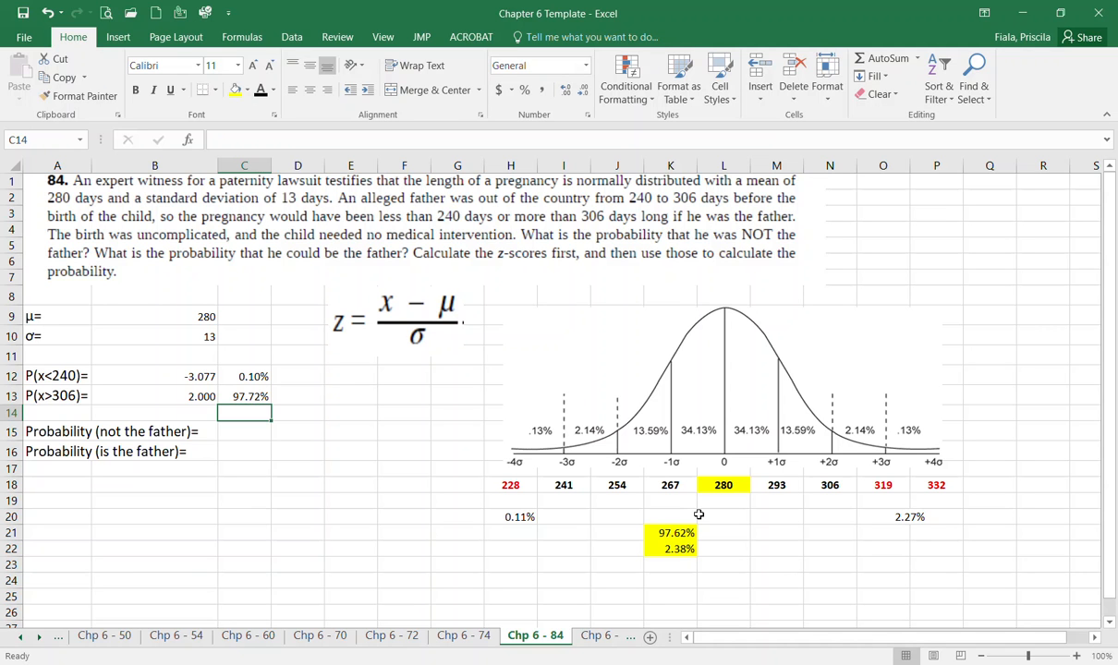
# Calculate the probability between the two z-scores in D13 with the formula =C13-C12
pyautogui.click(296, 375)
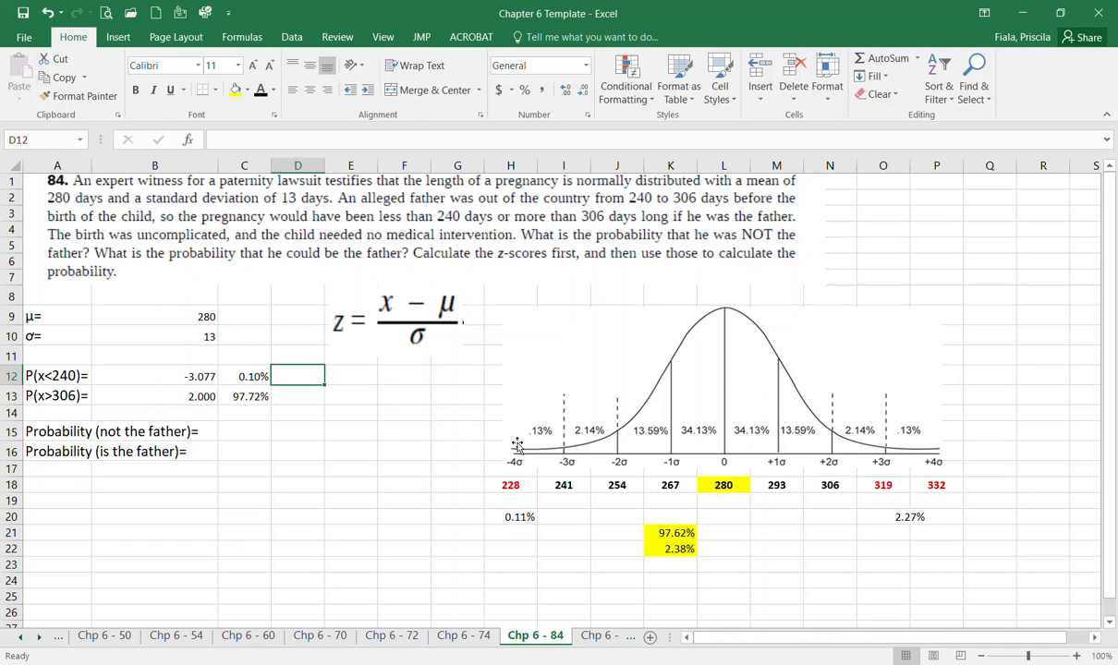
pyautogui.press('Return')
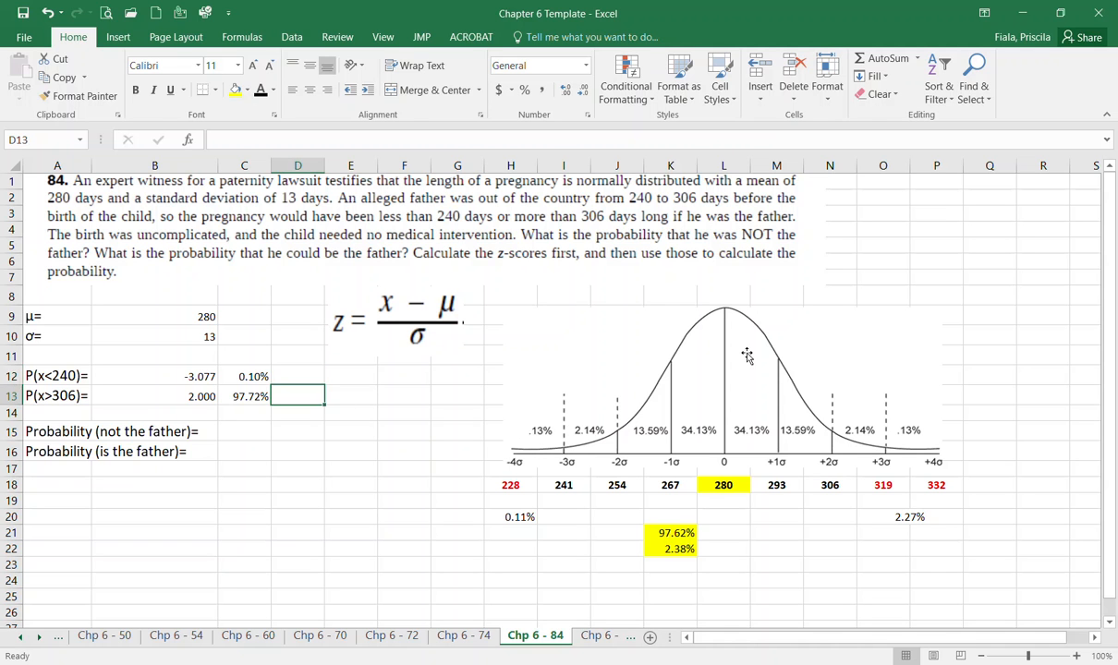
pyautogui.write('=')
pyautogui.click(243, 395)
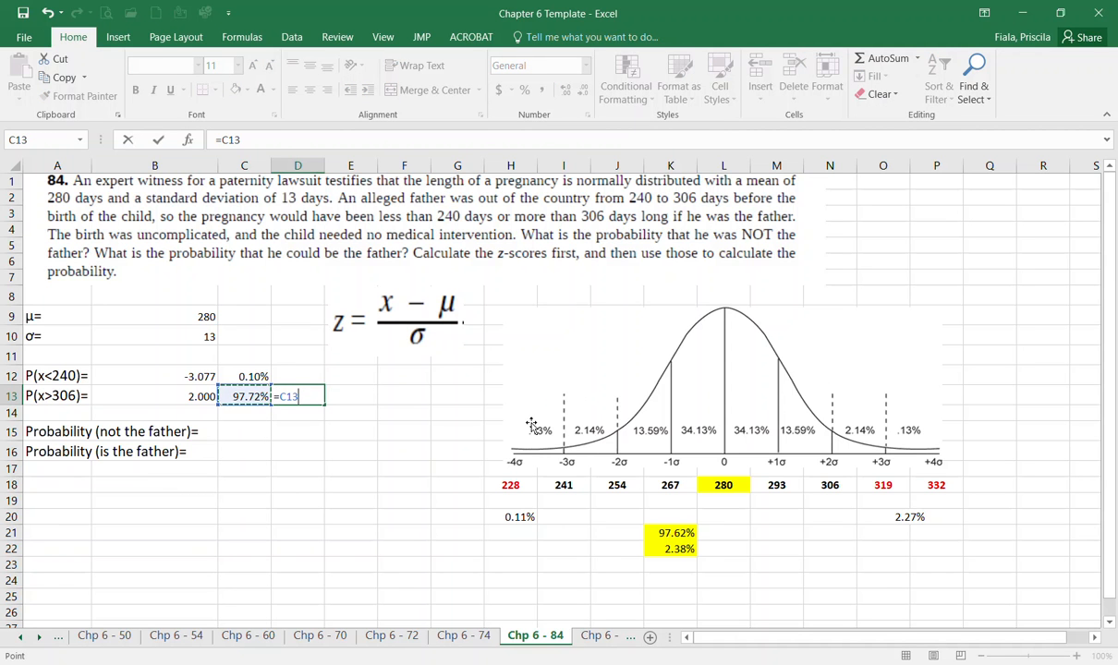
pyautogui.write('-')
pyautogui.click(247, 375)
pyautogui.press('Return')
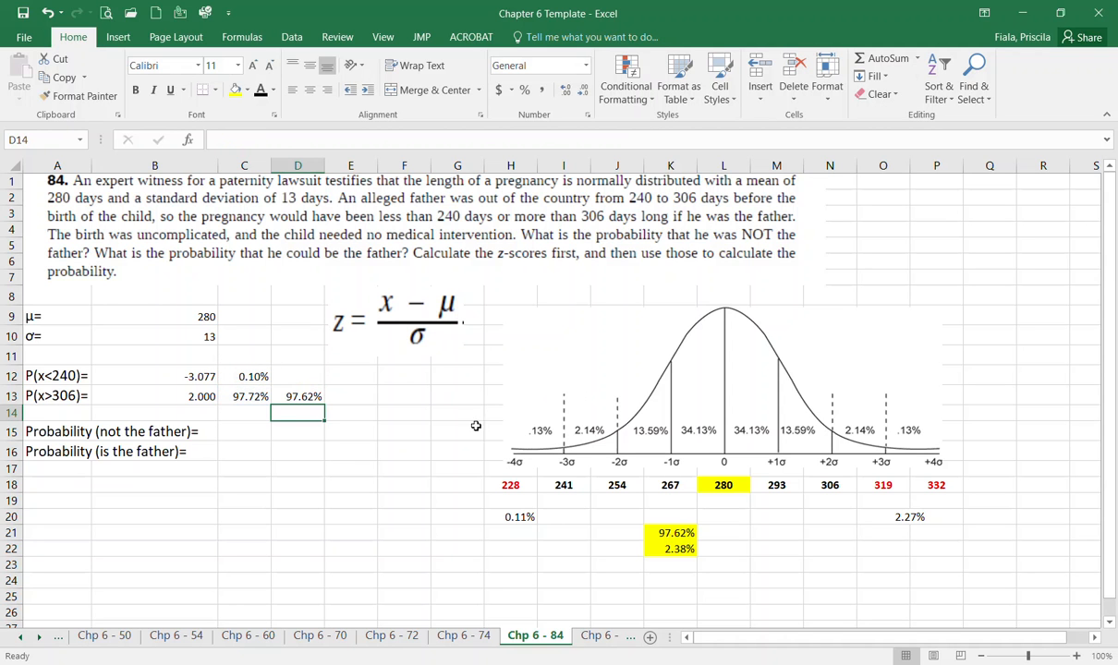
pyautogui.click(669, 533)
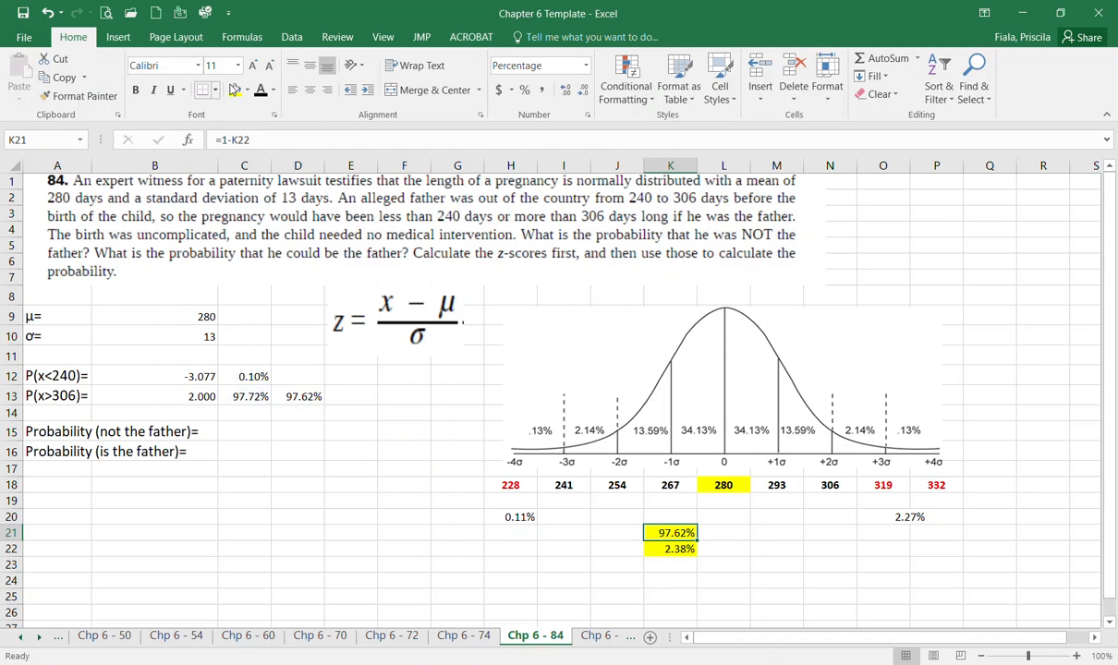
pyautogui.click(247, 90)
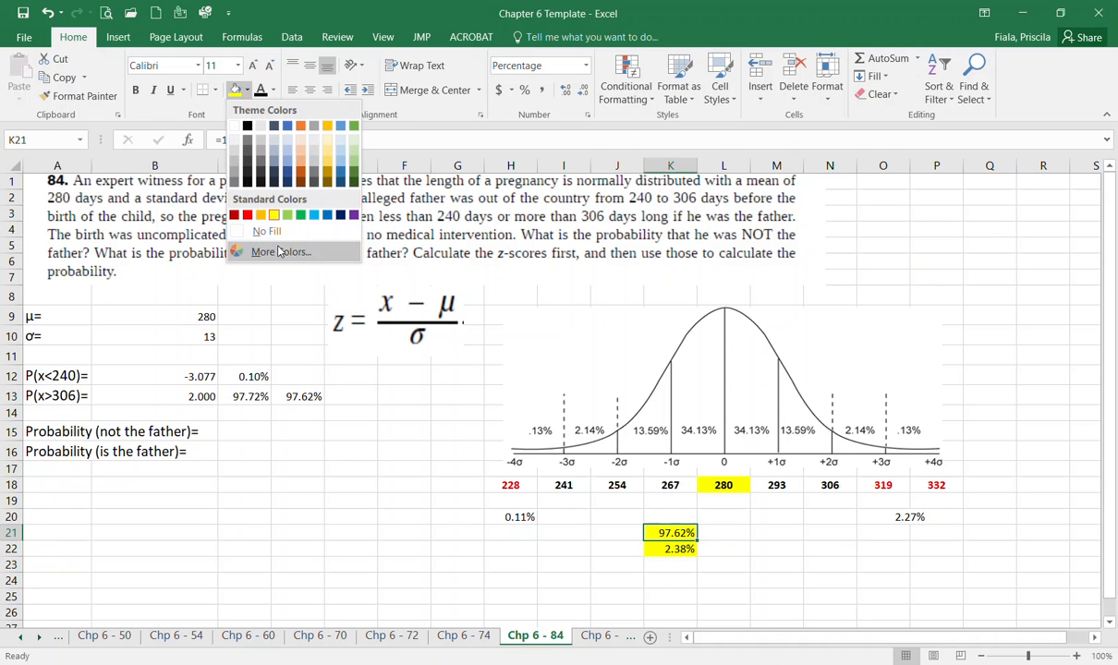
pyautogui.click(238, 210)
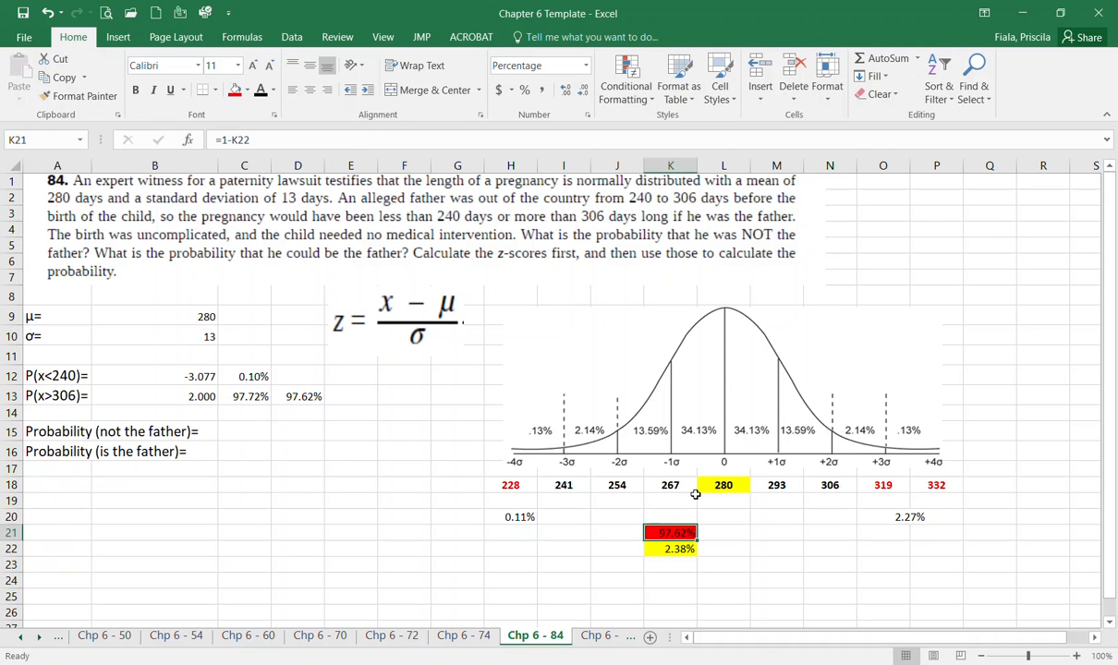
pyautogui.click(247, 90)
pyautogui.click(270, 211)
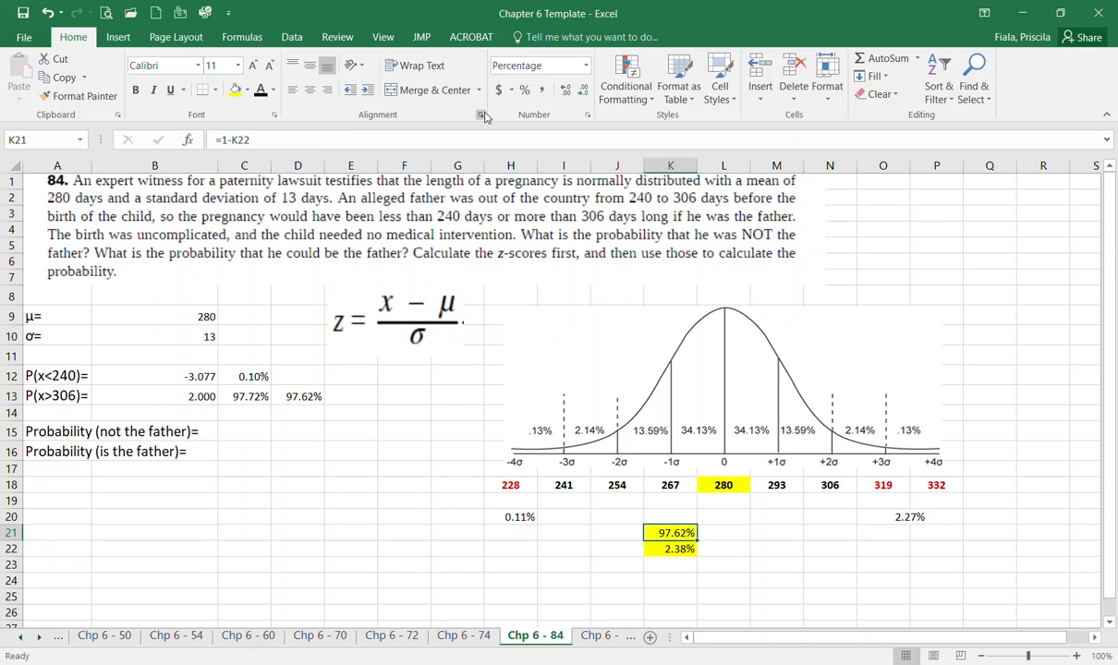
pyautogui.click(839, 532)
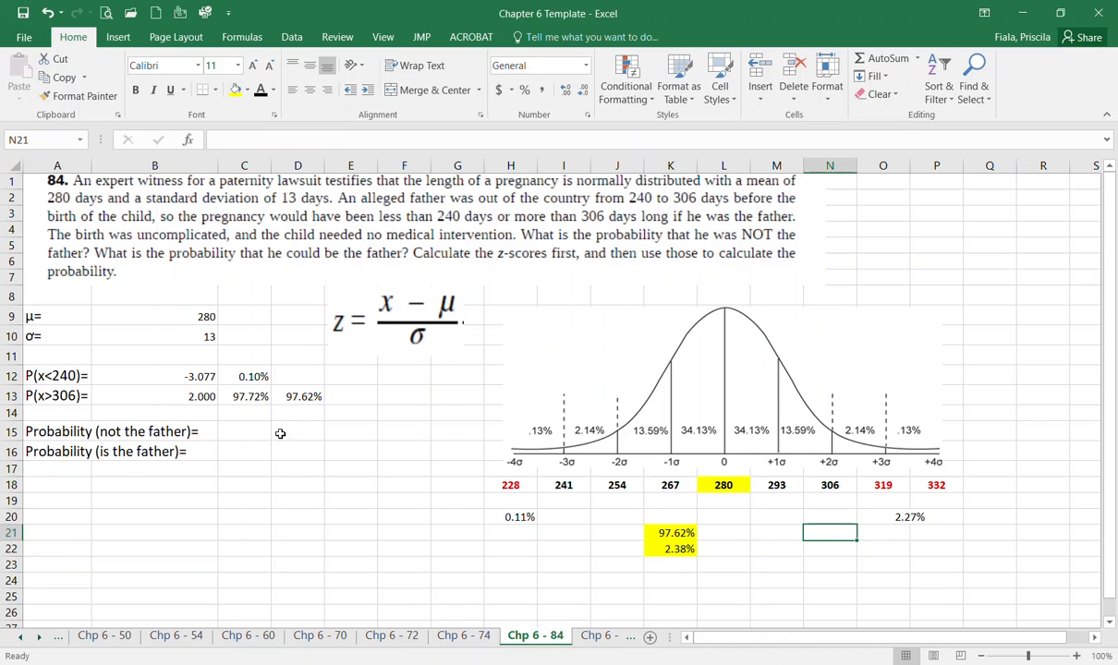
# Move the =C13-C12 result from D13 to C15, and calculate the probability that he is the father in C16 with =1-C15
pyautogui.click(303, 395)
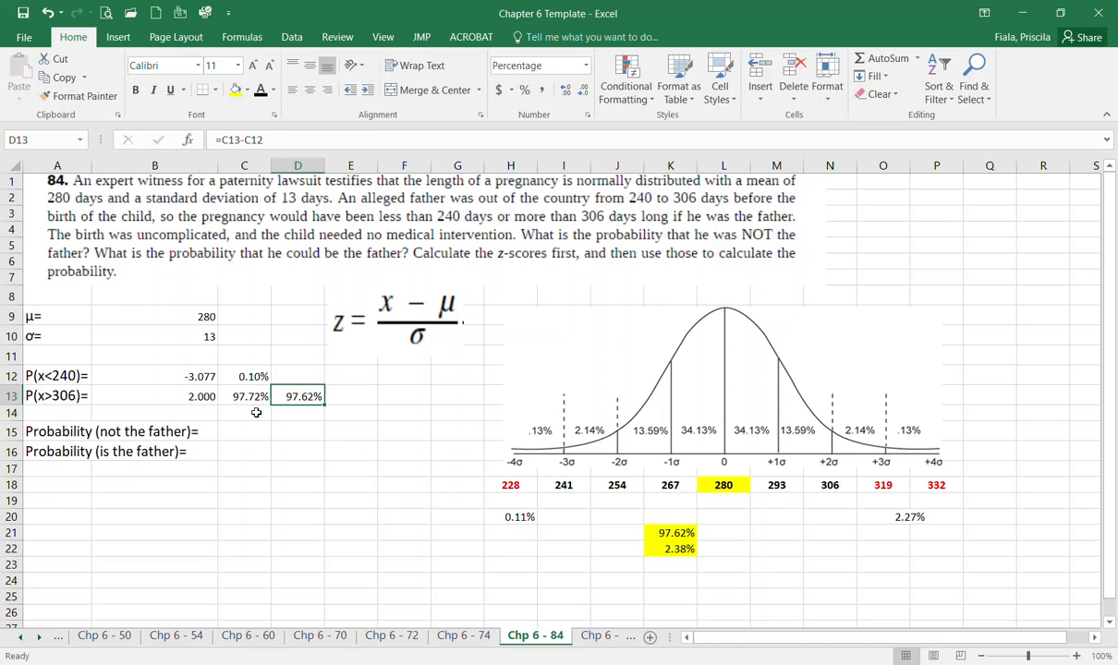
pyautogui.moveTo(292, 403); pyautogui.dragTo(262, 430)
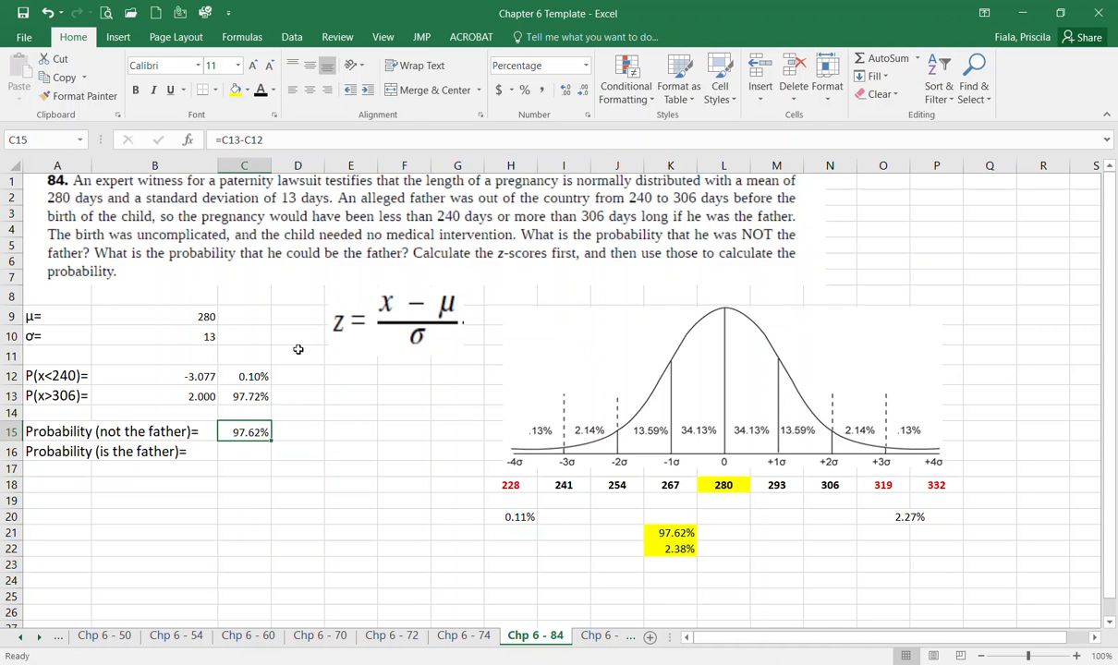
pyautogui.click(259, 446)
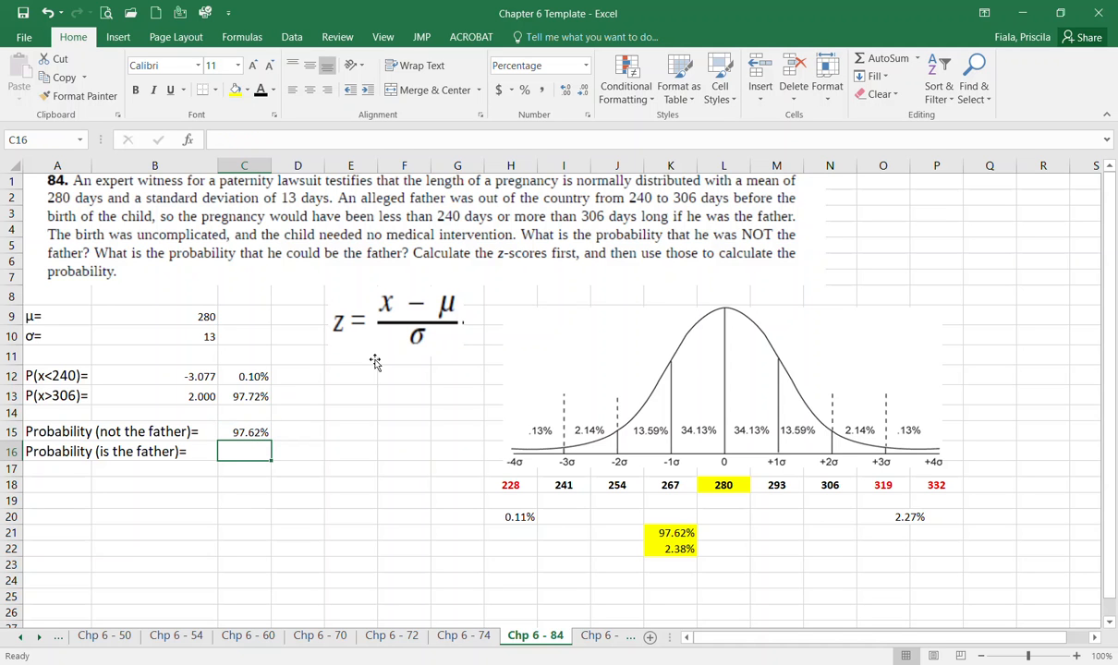
pyautogui.write('=1')
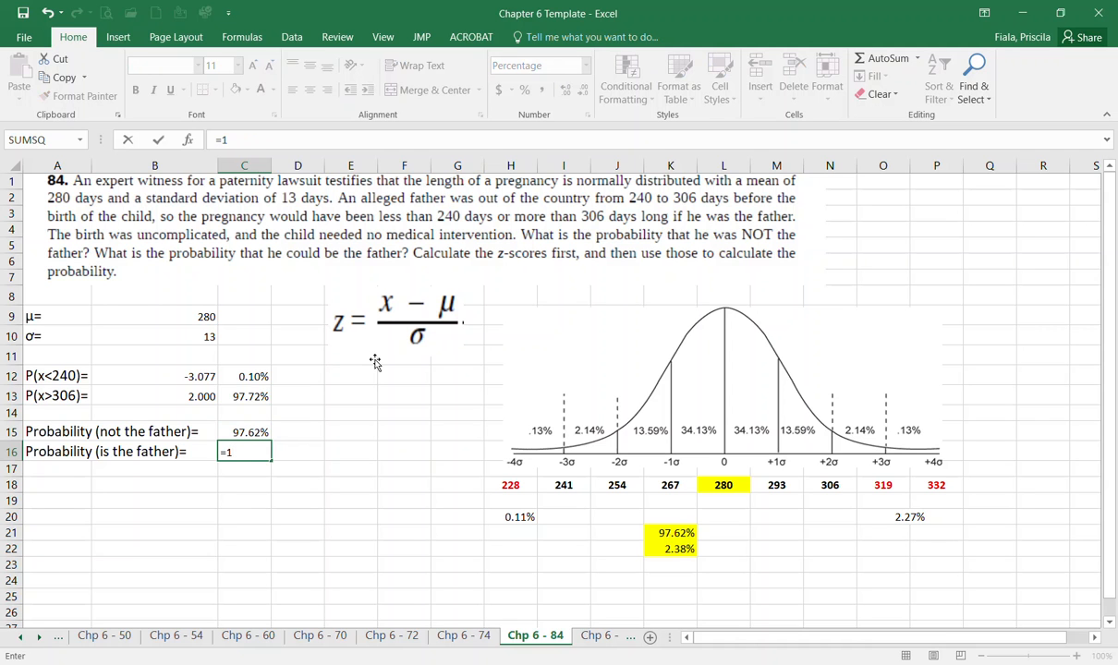
pyautogui.write('-')
pyautogui.click(248, 431)
pyautogui.press('Return')
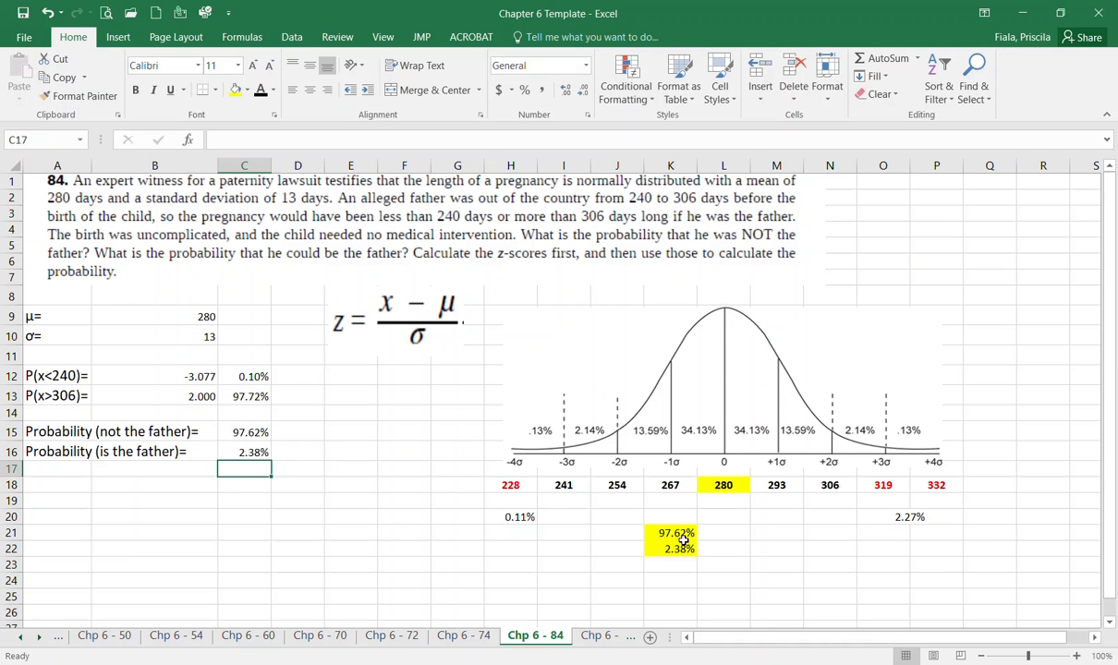
# Make the two yellow-highlighted probabilities in K21:K22 bold
pyautogui.click(675, 532)
pyautogui.moveTo(675, 532); pyautogui.dragTo(675, 548)
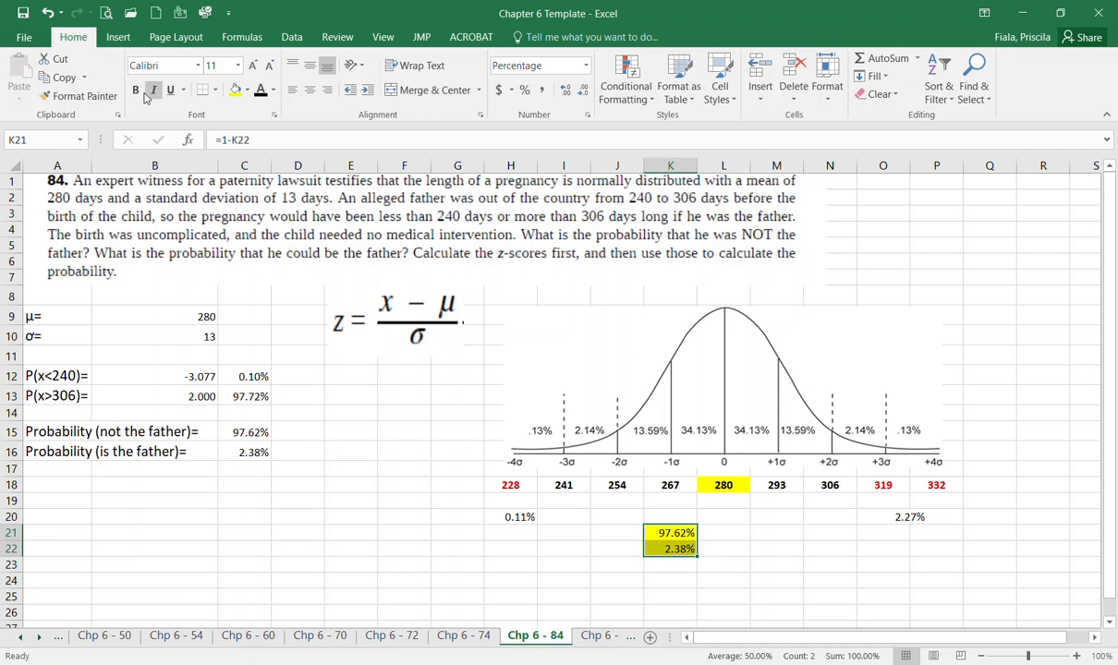
pyautogui.click(135, 89)
pyautogui.click(351, 451)
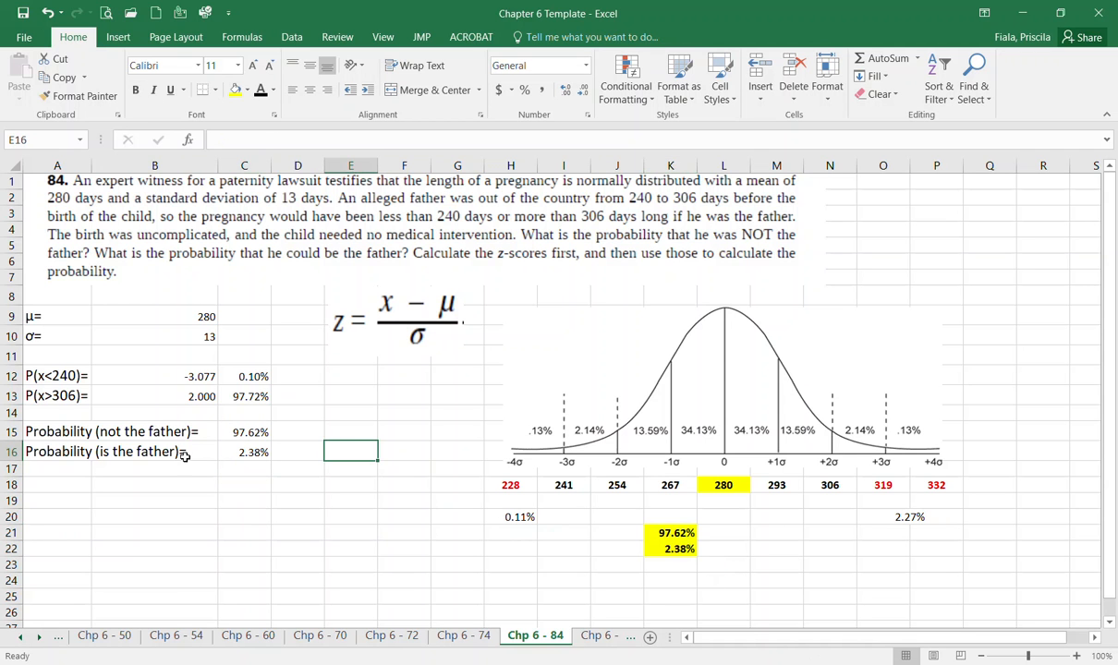